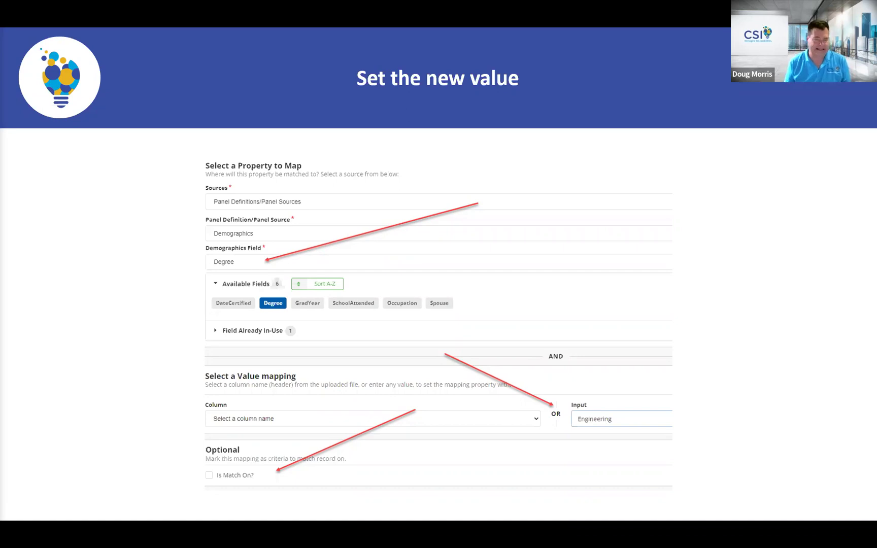
click(587, 414)
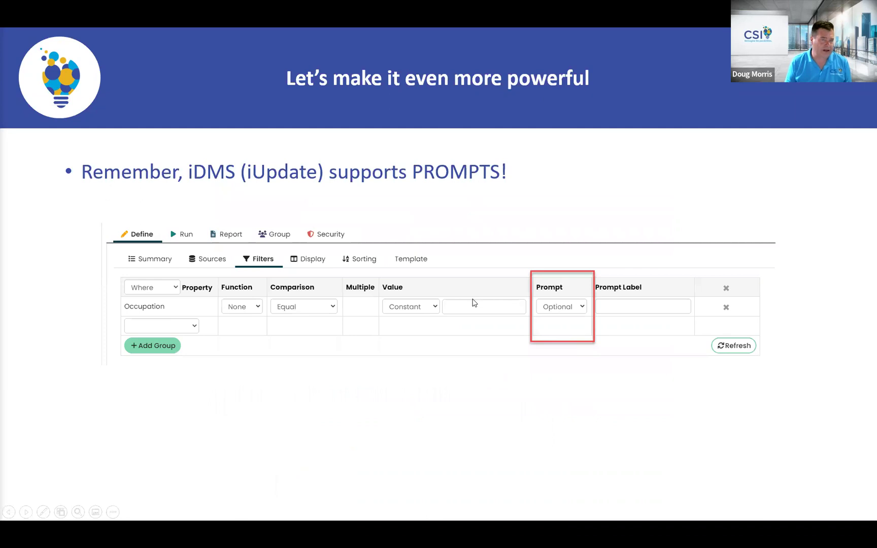
key(Left)
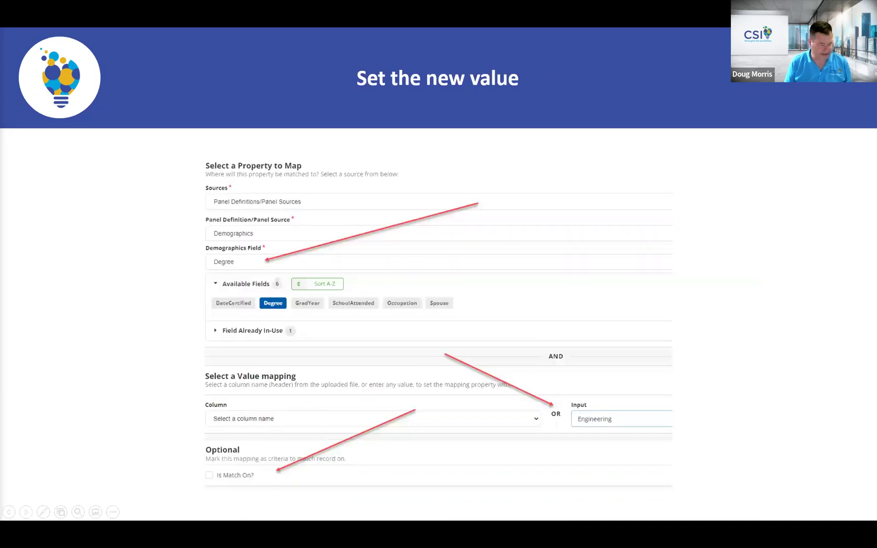
- Switch to the iMIS Intelligent Query Architect in the browser and open the zUpdate Occupation query from CSI/Training for editing
key(alt+Tab)
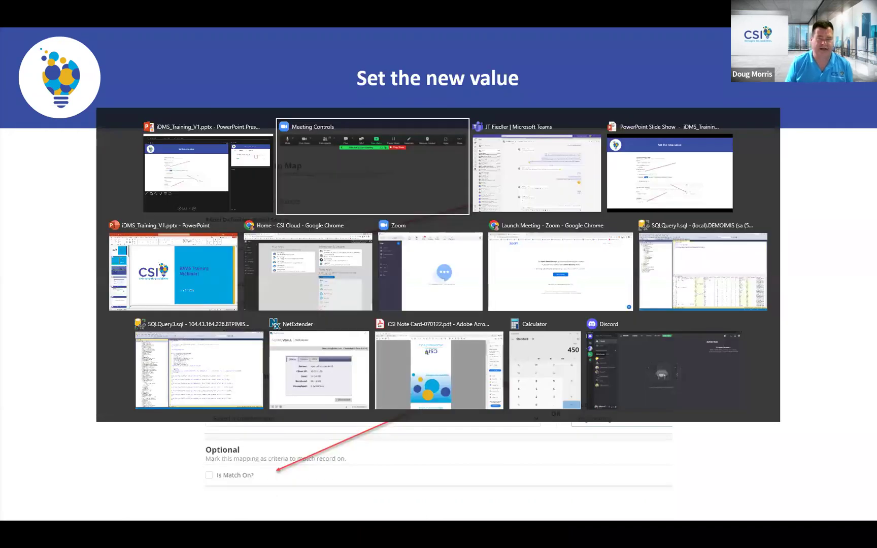
key(alt+Tab)
key(alt+Tab)
key(alt+Tab)
key(alt+Tab)
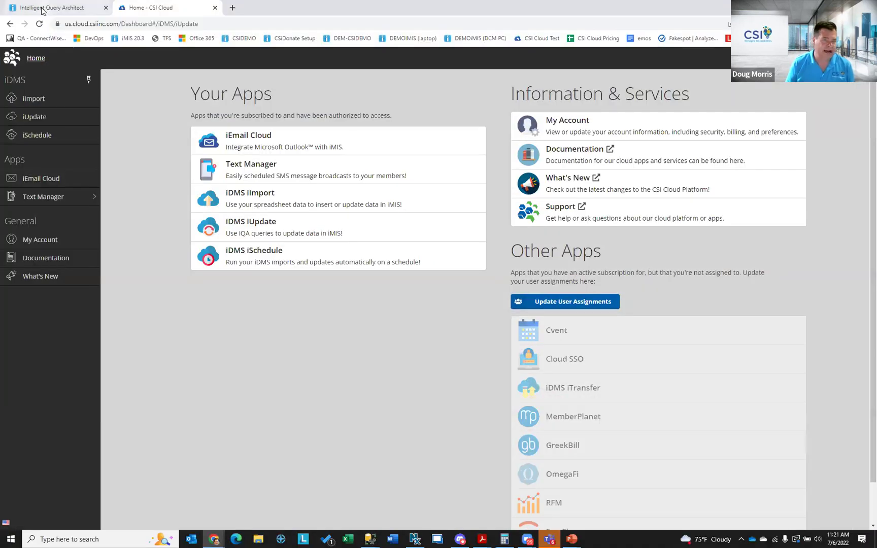
click(42, 10)
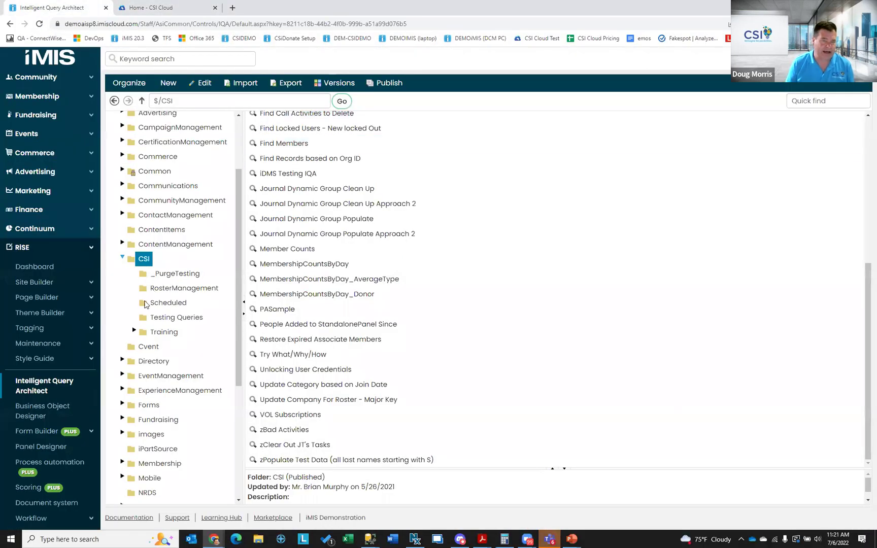
click(156, 335)
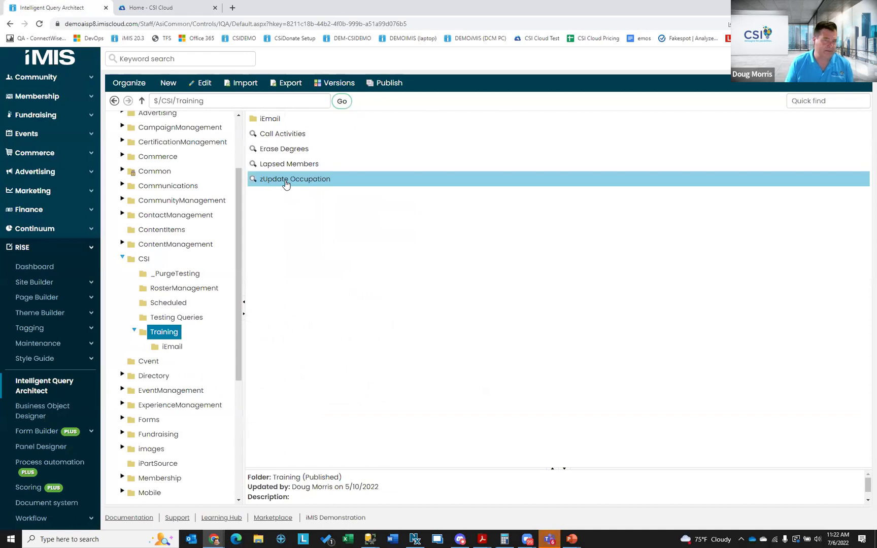
click(286, 184)
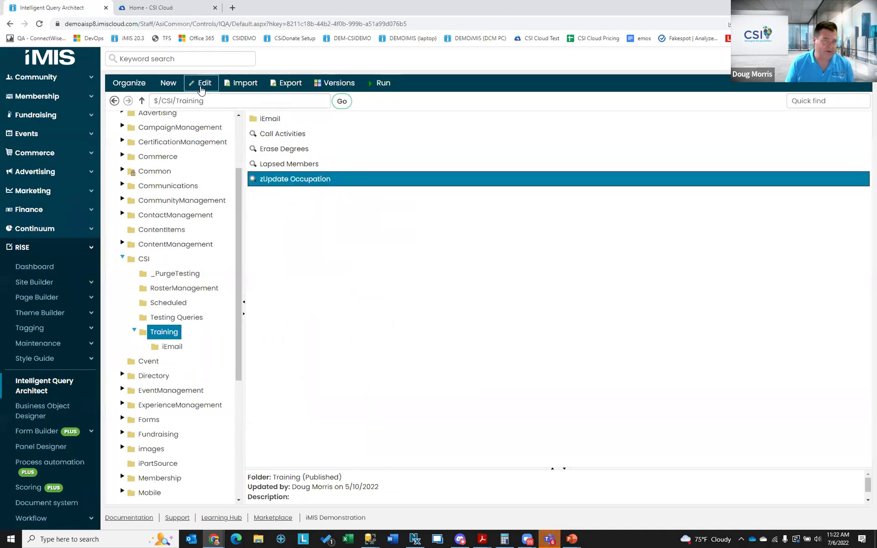
click(202, 85)
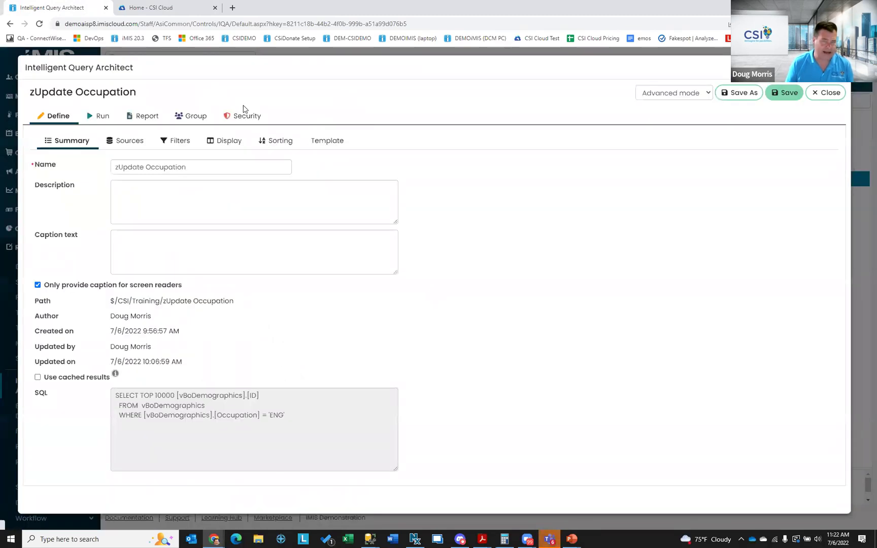
- Review the zUpdate Occupation query's sources, filters and displayed columns, and run it to examine its output
click(136, 142)
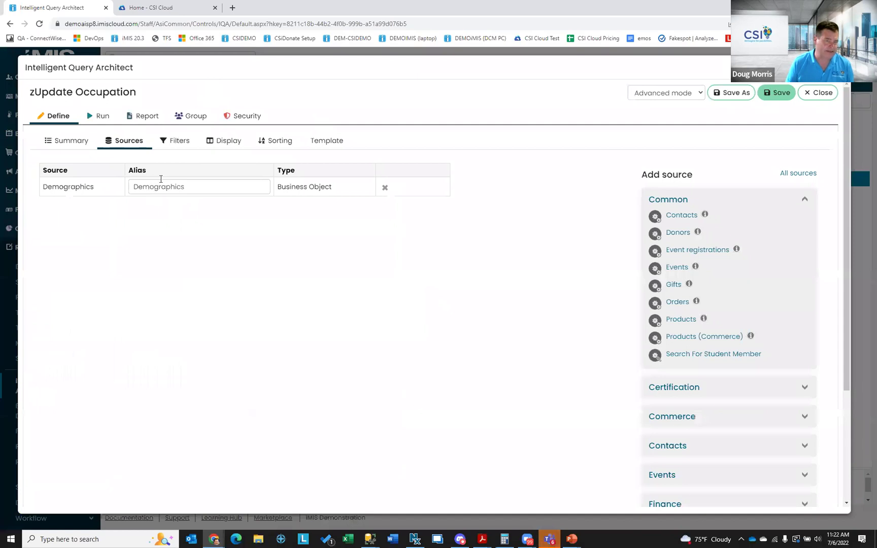
click(185, 145)
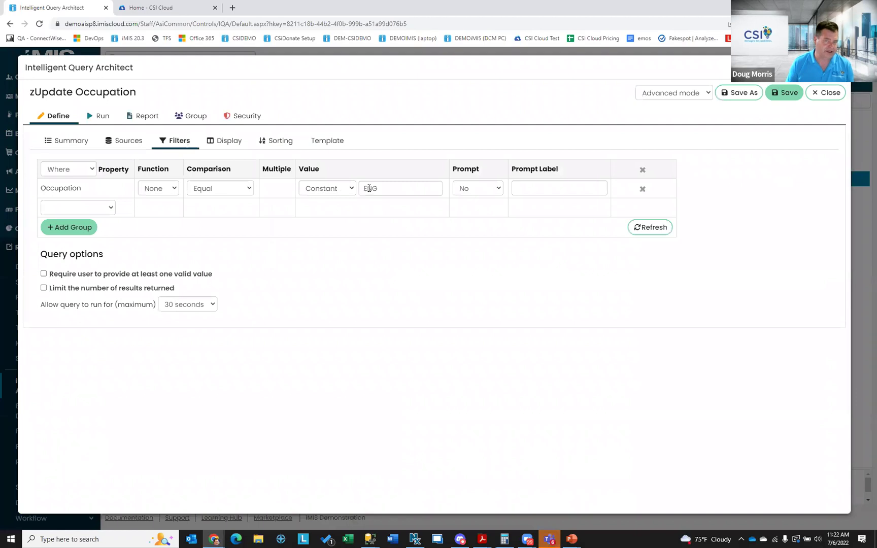
click(223, 144)
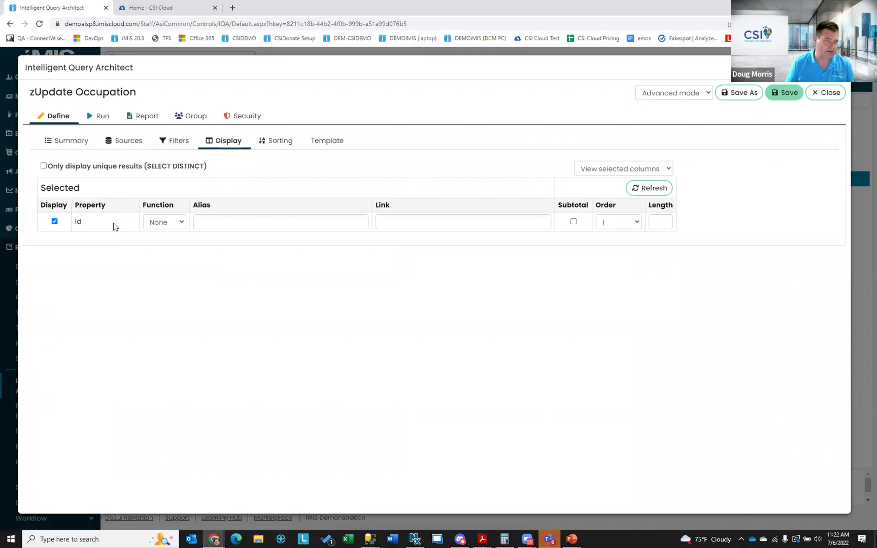
click(103, 118)
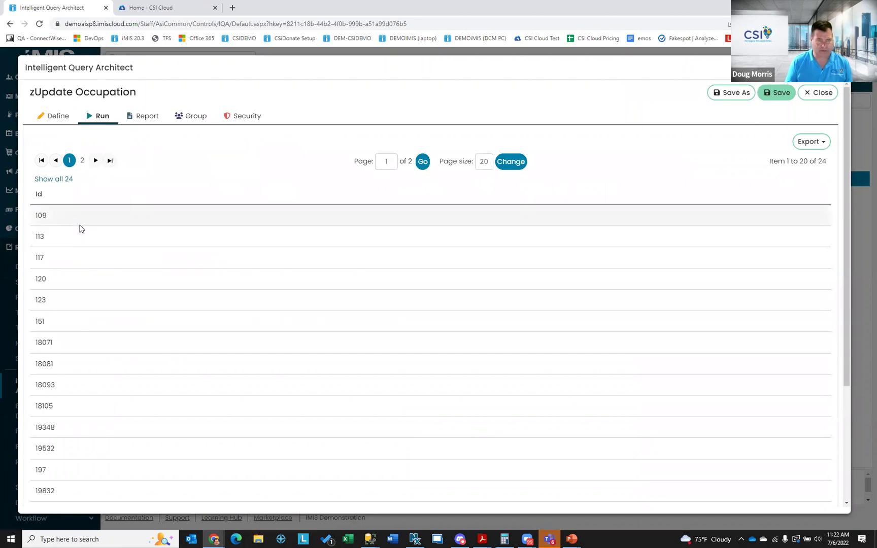
- Show all available columns in the query's display settings and add the Occupation property to the output
click(57, 116)
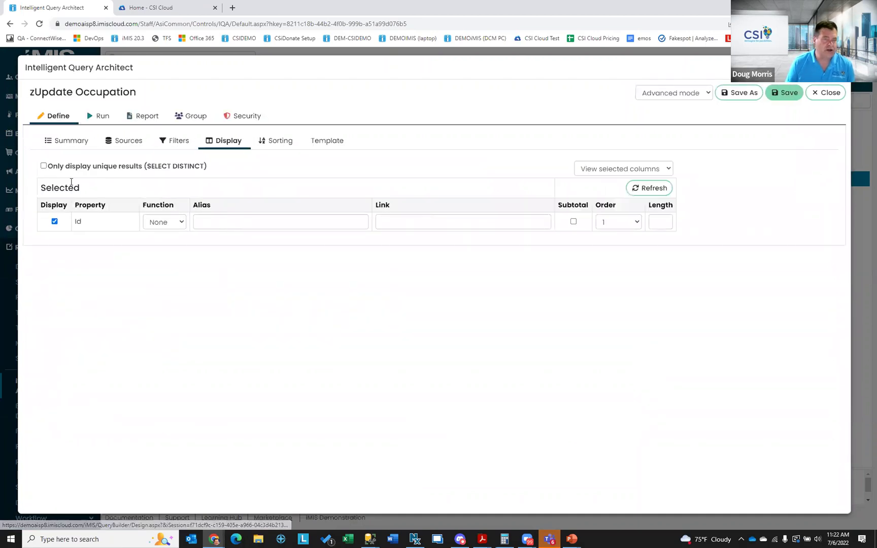
click(594, 169)
click(591, 181)
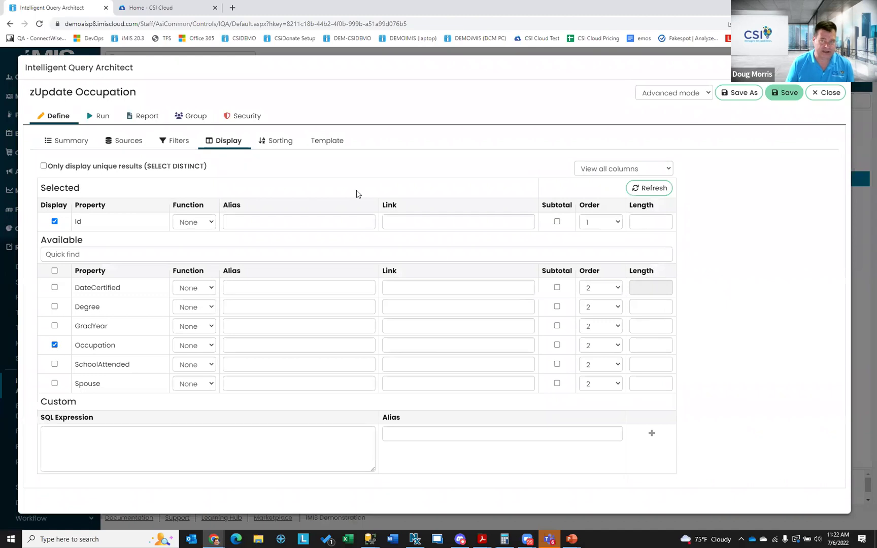
click(643, 190)
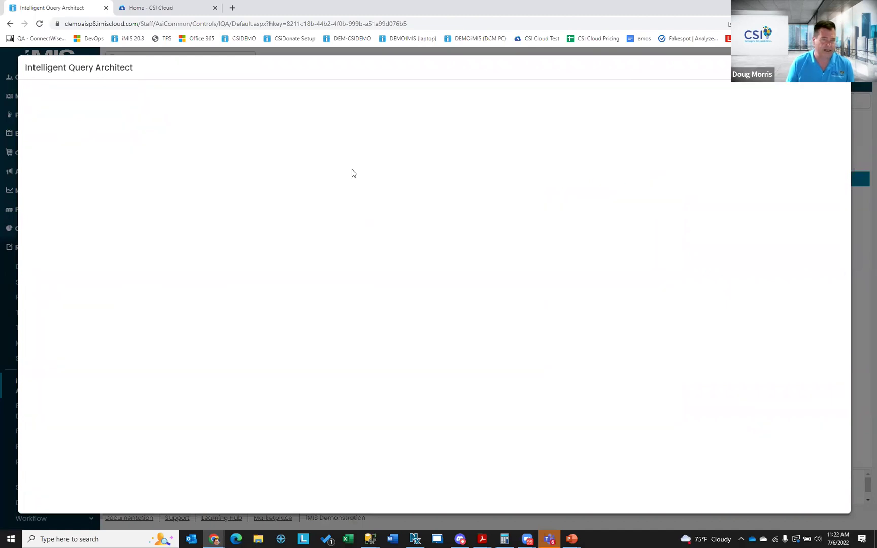
- Run the query to check the Occupation column across the results, save the query and close the editor
click(101, 116)
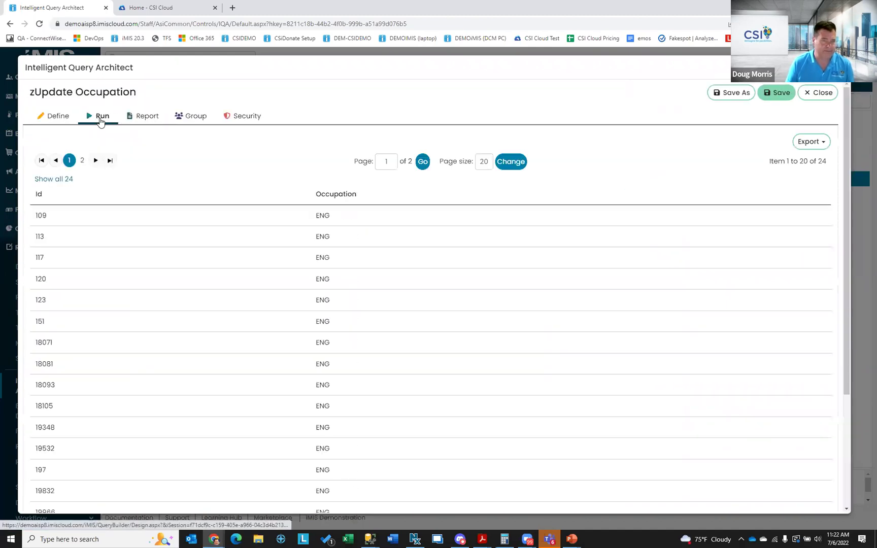
scroll(70, 338, down, 1)
scroll(71, 339, down, 2)
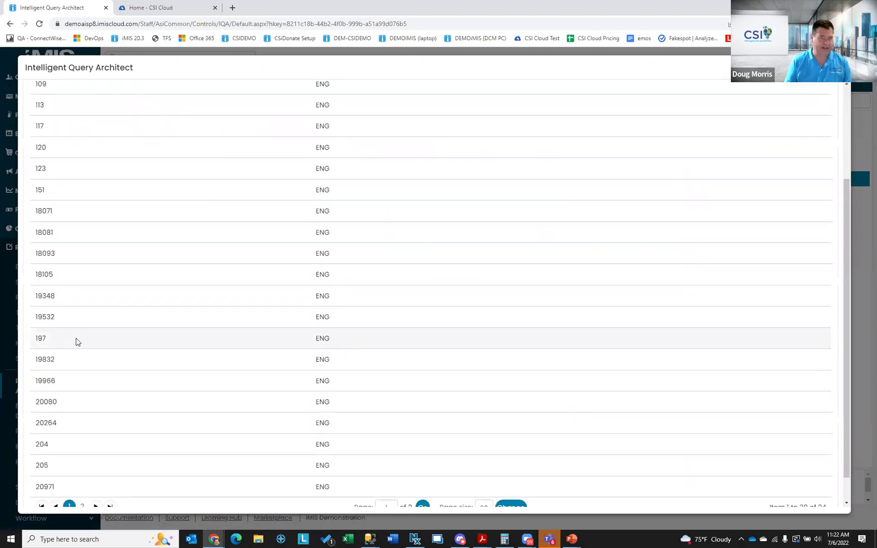
scroll(75, 343, up, 3)
scroll(284, 396, down, 2)
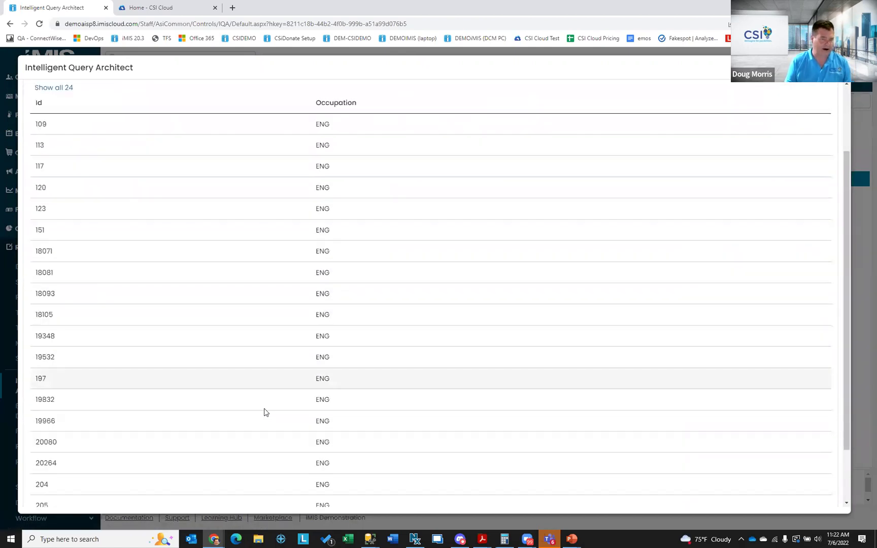
scroll(280, 391, up, 2)
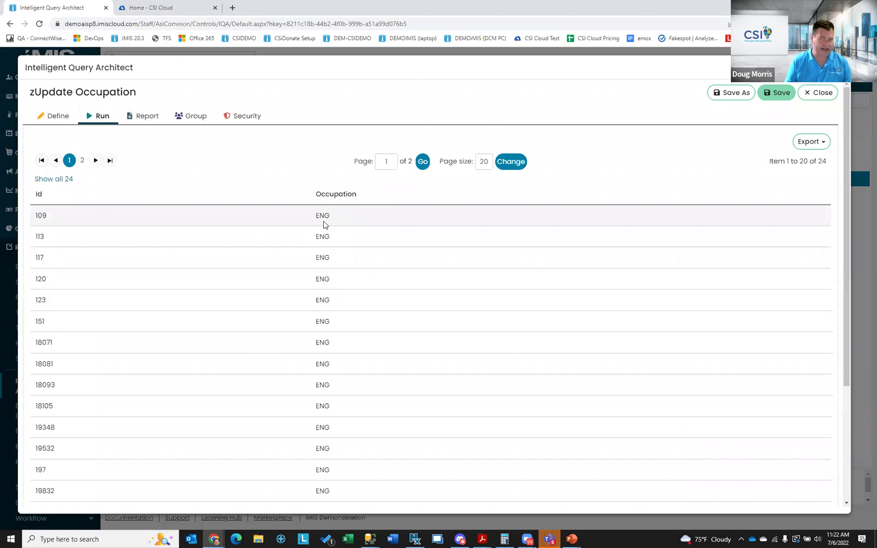
click(775, 92)
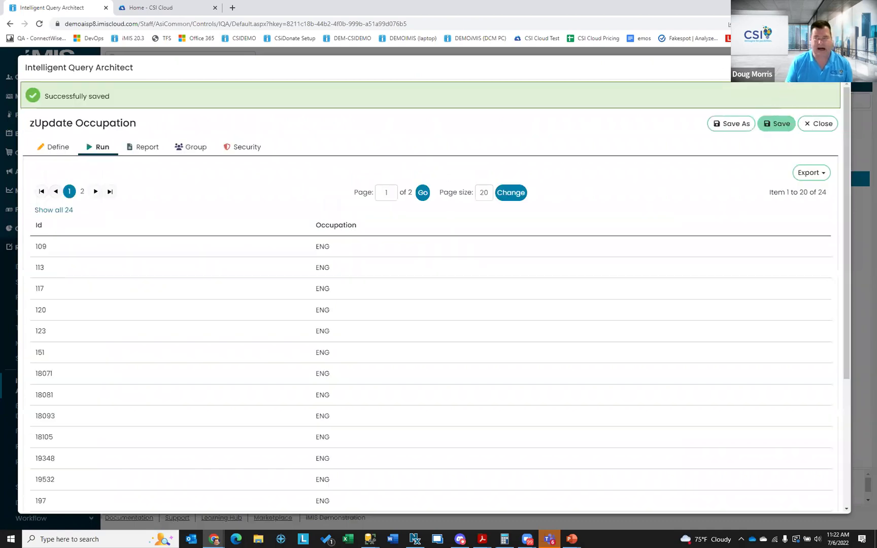
click(840, 67)
- Switch to the CSI Cloud dashboard and start an iDMS iUpdate
click(165, 14)
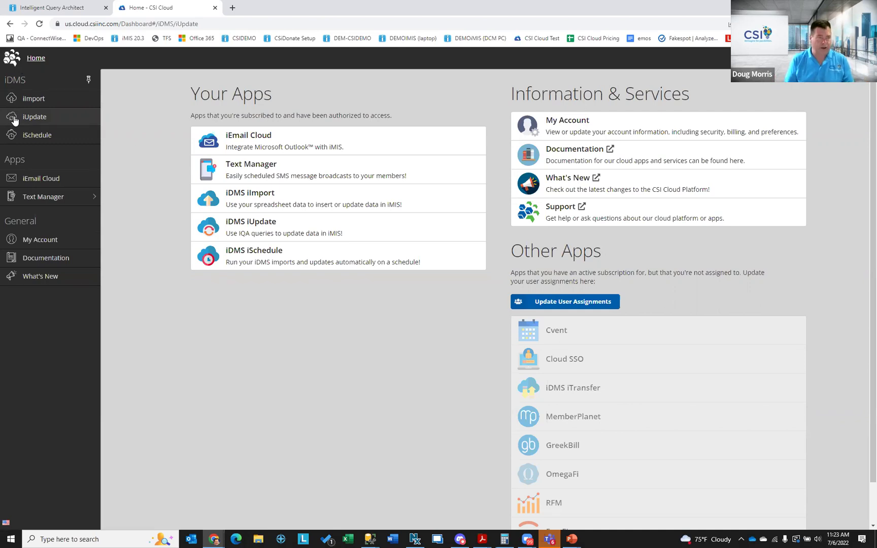
click(57, 8)
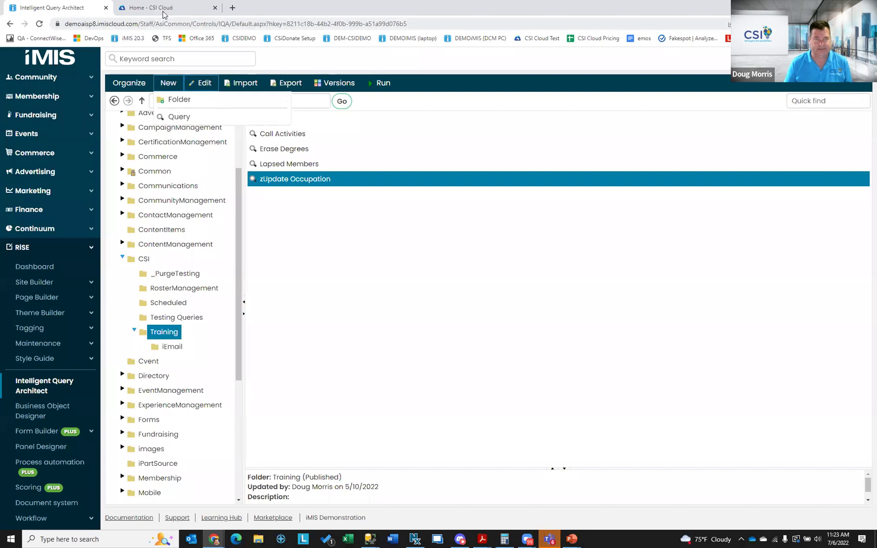
click(163, 13)
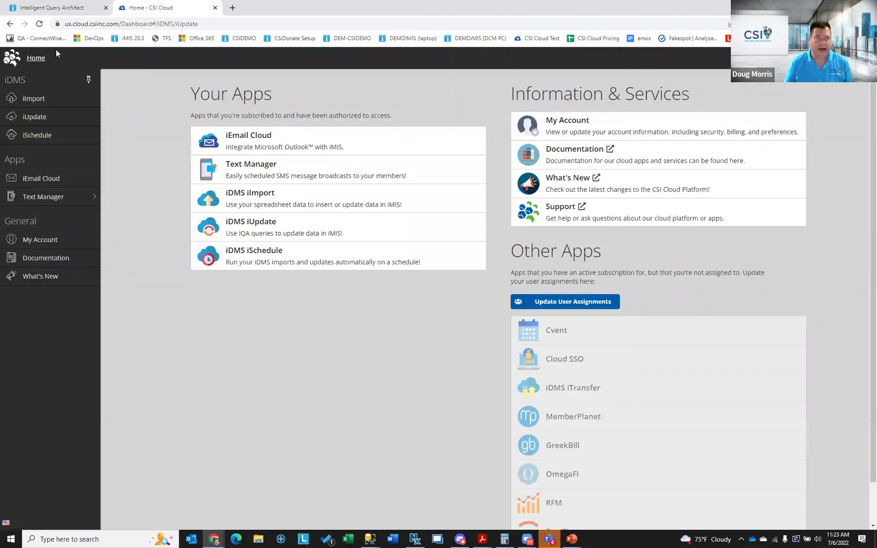
click(27, 118)
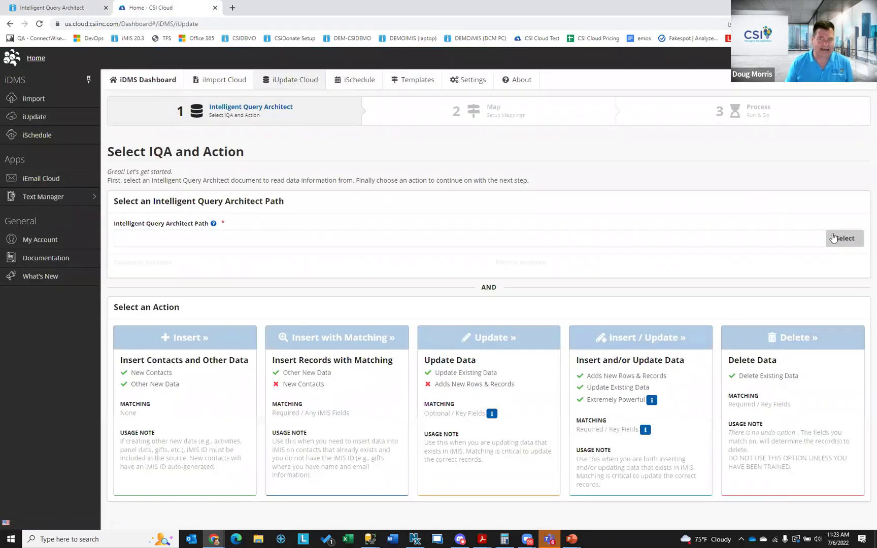
- Select $/CSI/Training/zUpdate Occupation as the source query and choose the Update action
click(835, 238)
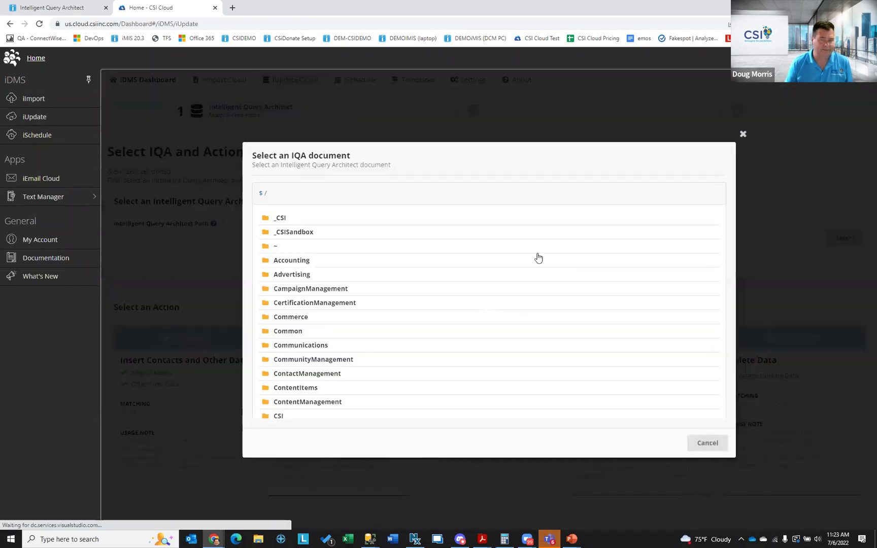
click(283, 357)
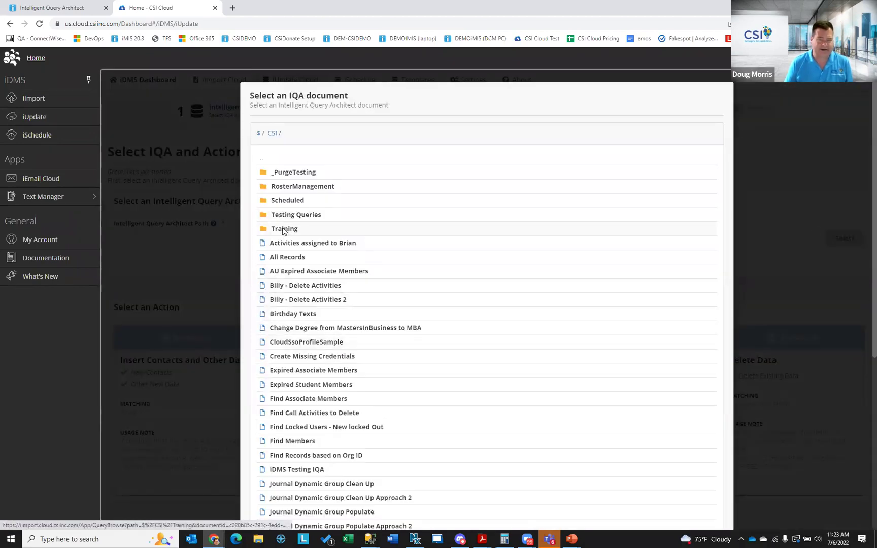
click(284, 229)
click(305, 290)
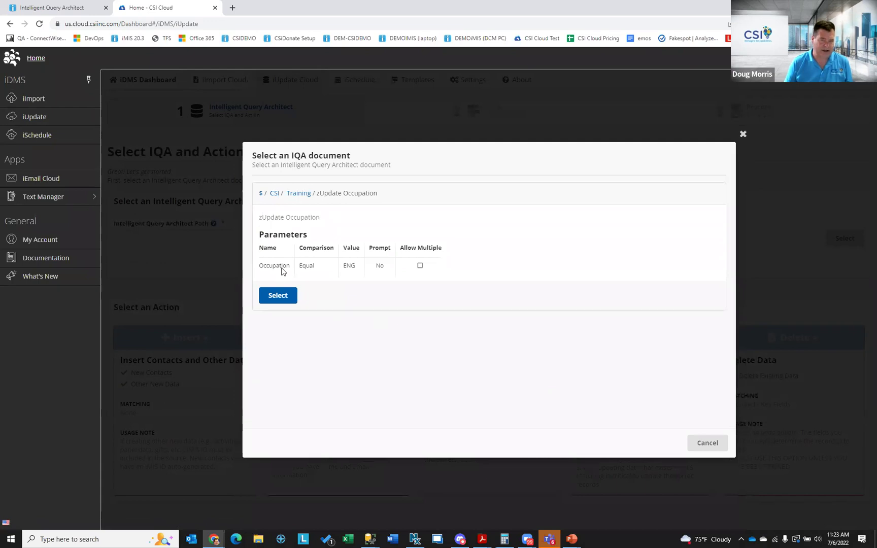
click(275, 293)
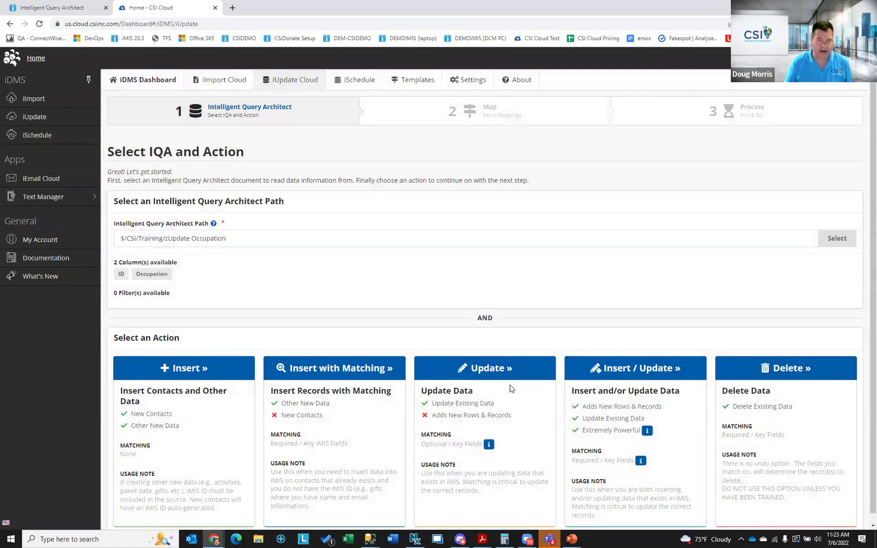
click(483, 374)
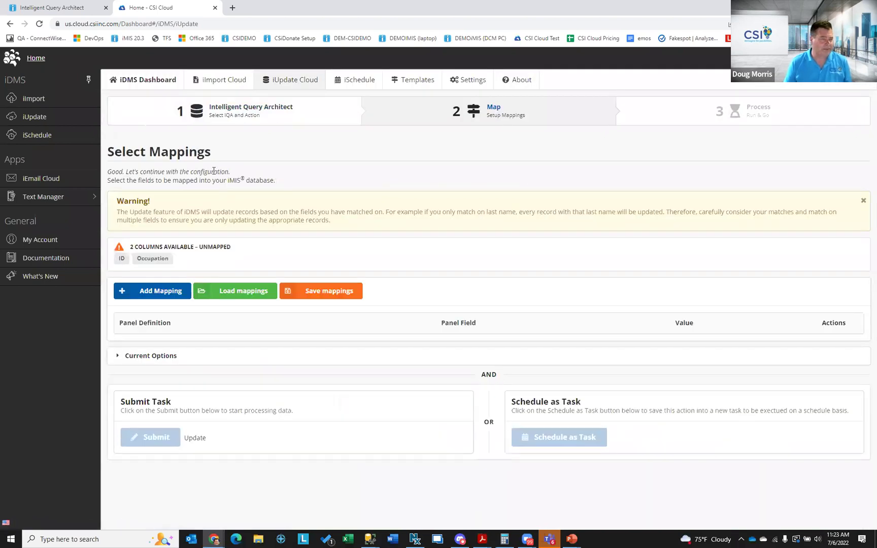
- Add a mapping from the Contact source's iMIS ID field to the ID column, mark it as a match field and save it
click(134, 293)
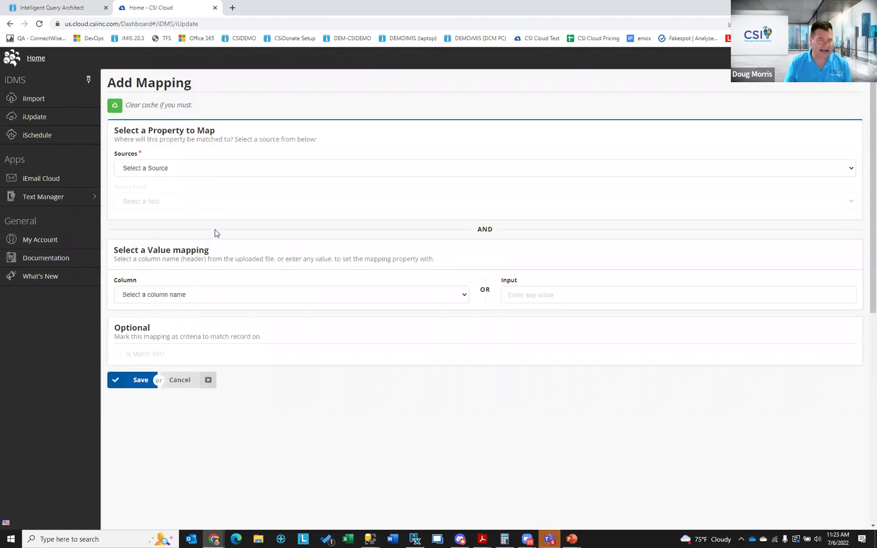
click(148, 171)
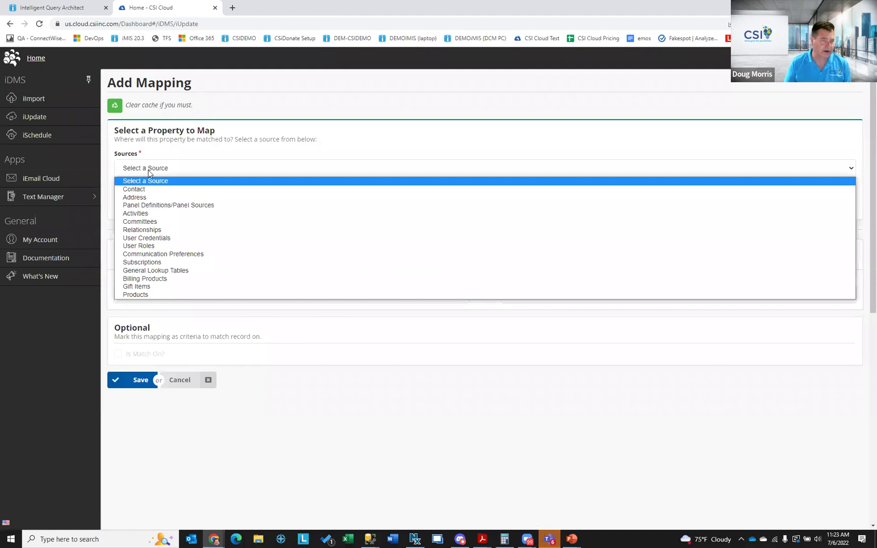
click(157, 196)
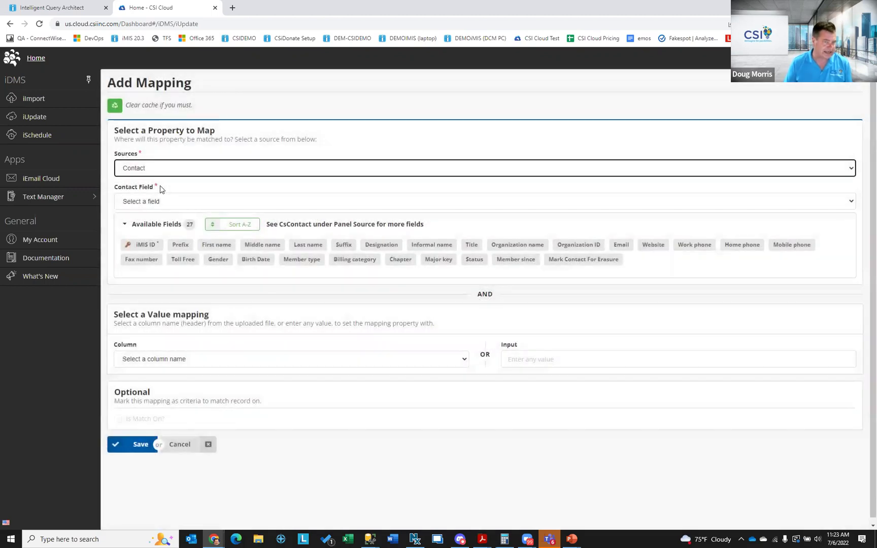
click(140, 245)
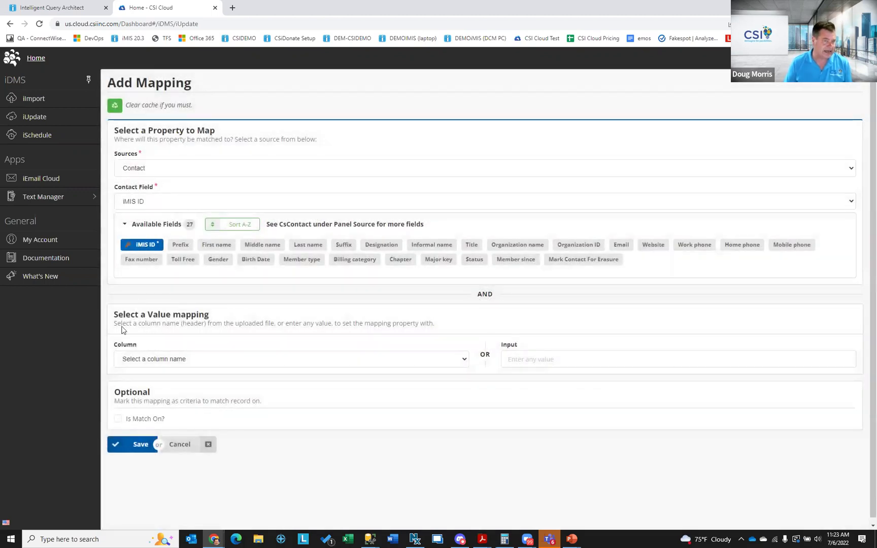
click(119, 420)
click(155, 360)
click(143, 384)
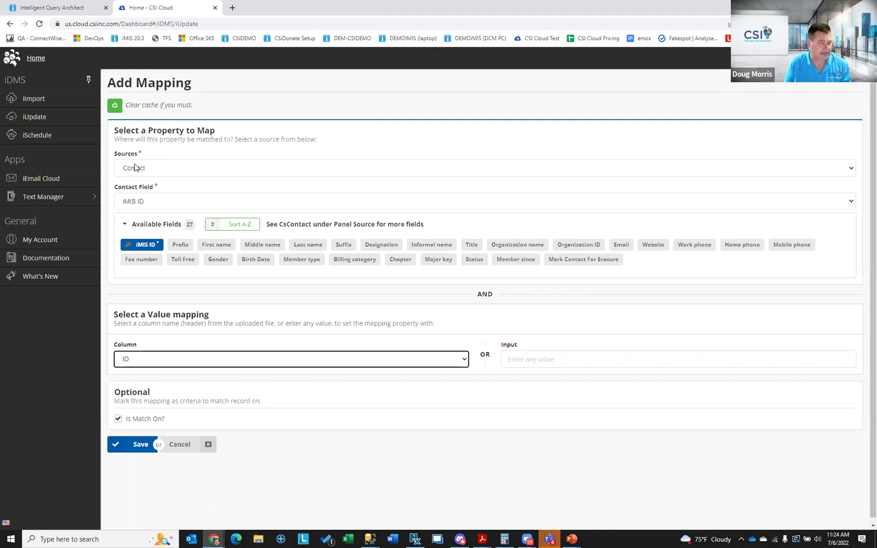
click(134, 451)
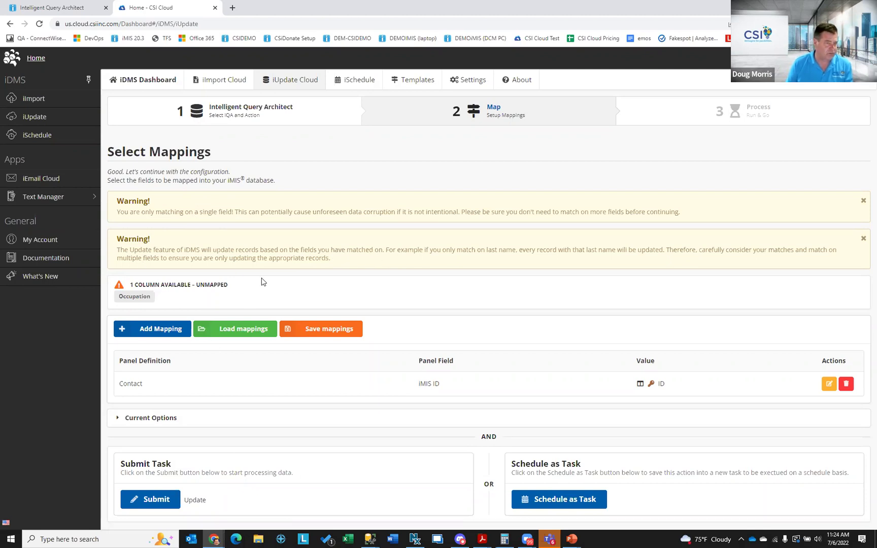
- Add a mapping that sets the Occupation field of the Demographics panel source to the fixed value Engineering, and save it
click(145, 334)
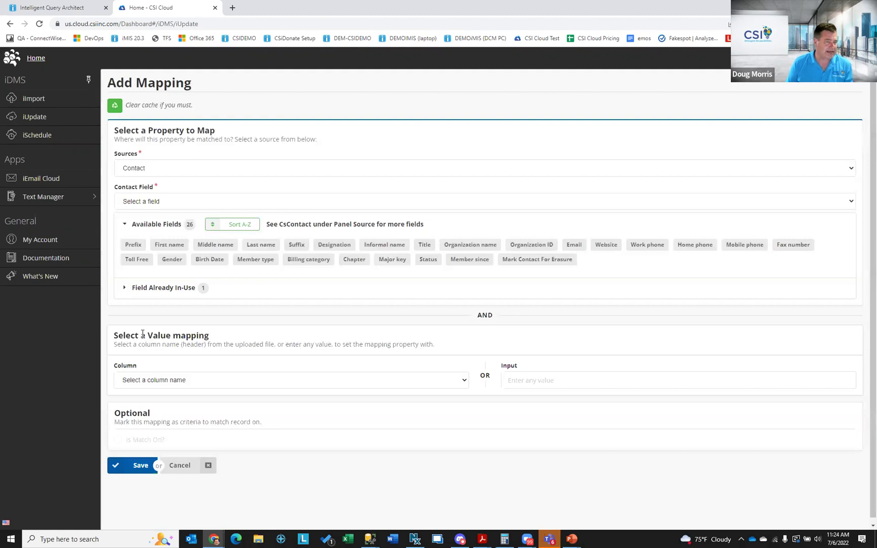
click(141, 169)
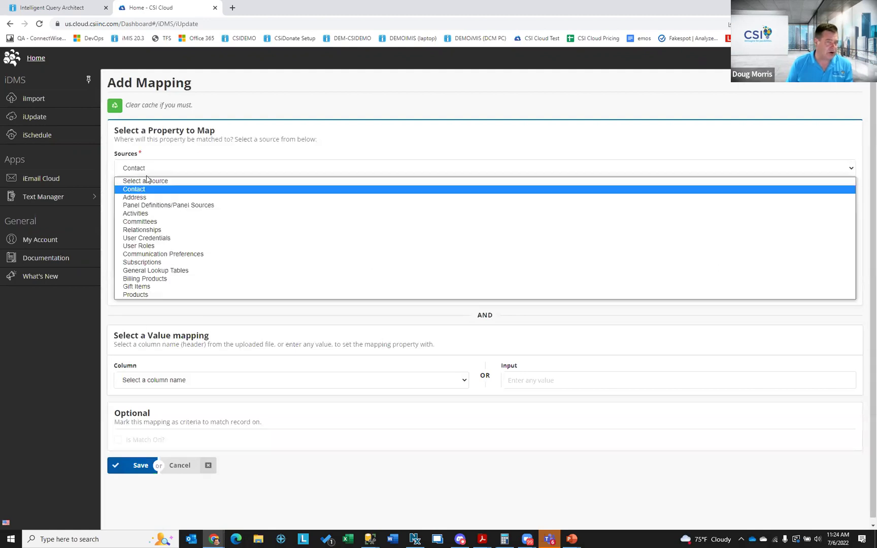
click(156, 203)
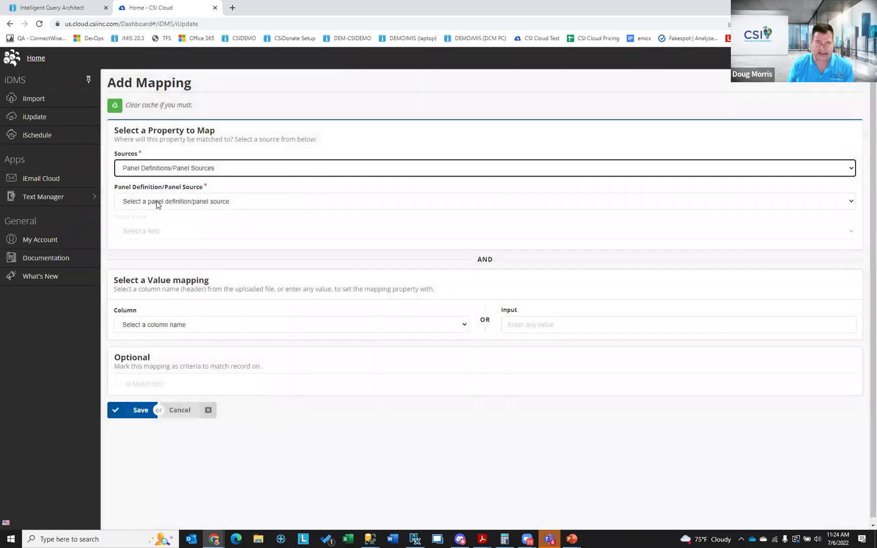
click(157, 203)
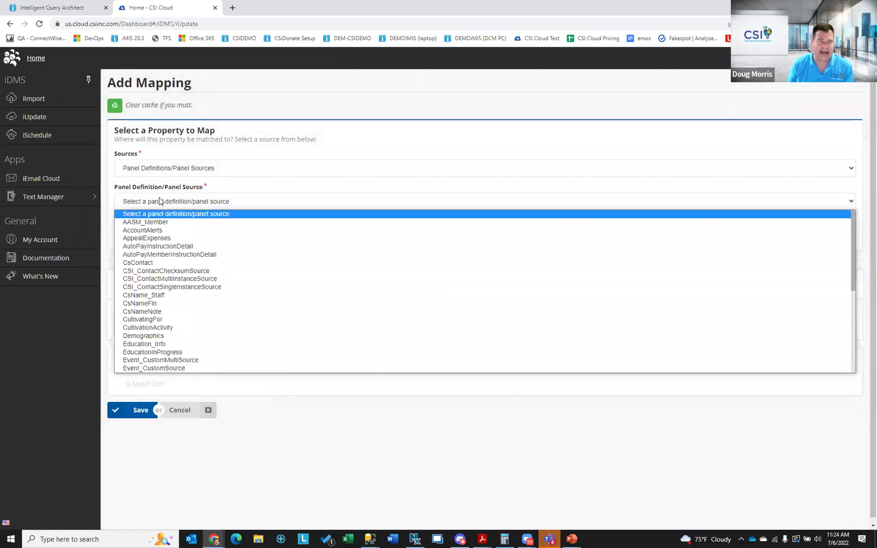
click(155, 335)
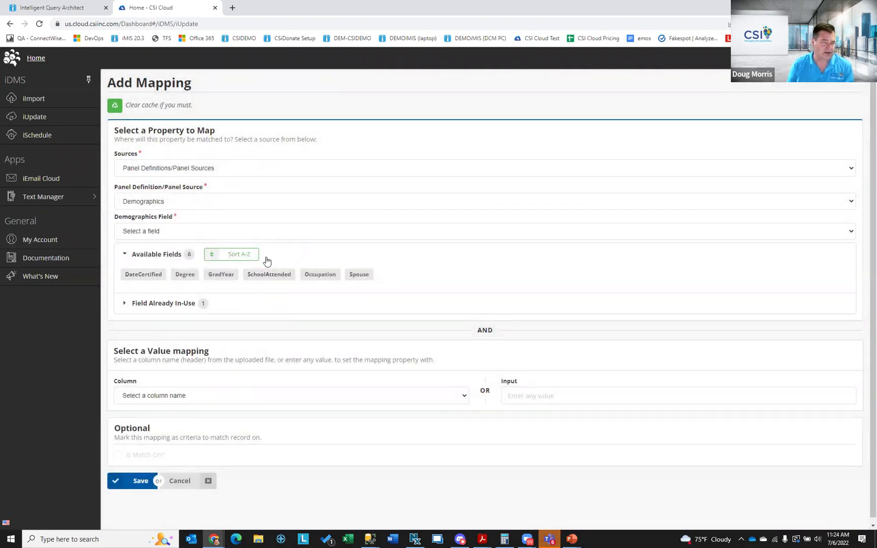
click(318, 274)
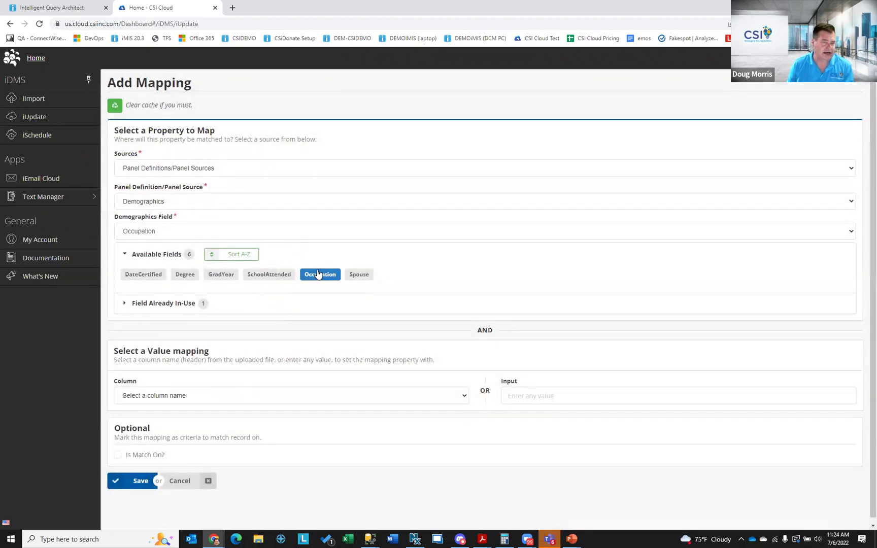
click(535, 395)
text(E)
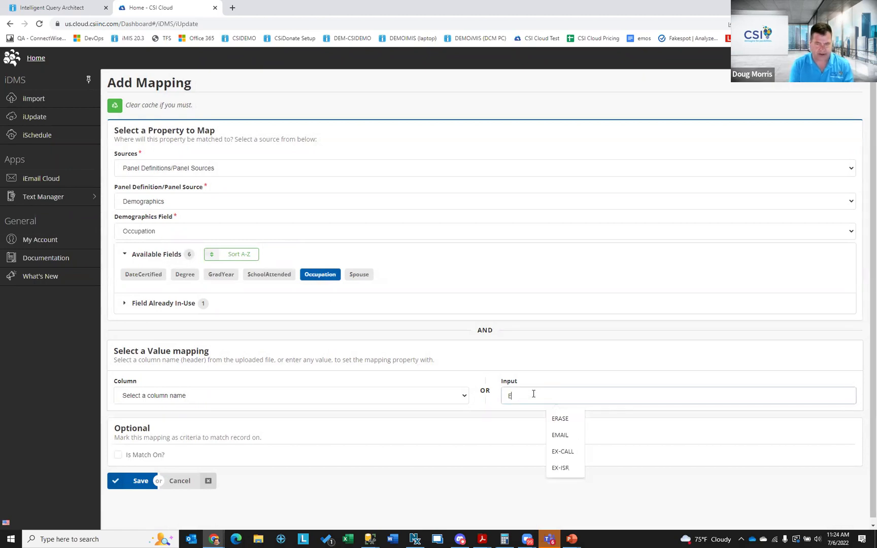
text(ngineering)
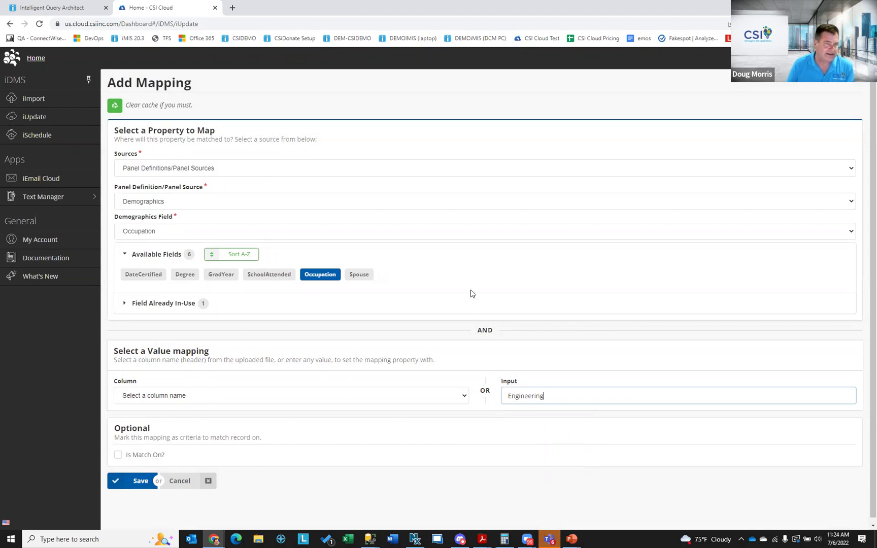
click(124, 480)
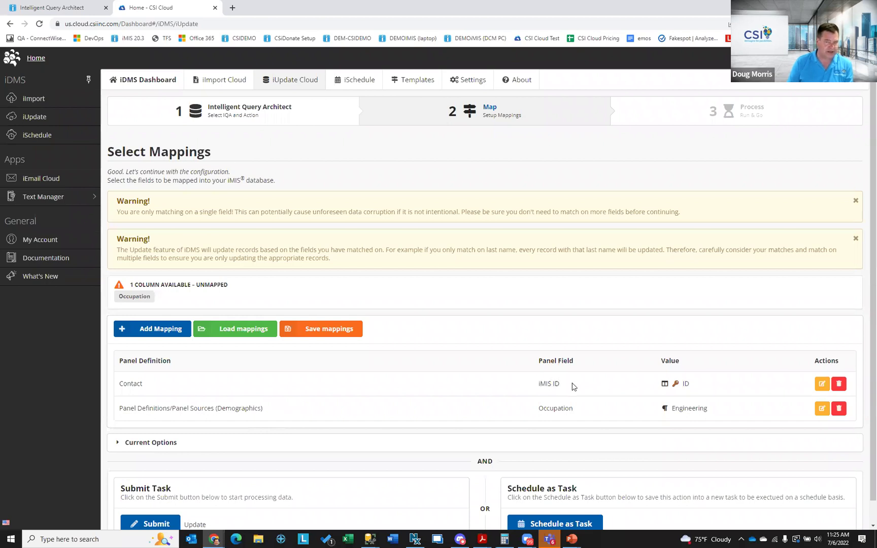
- Submit the update task with both mappings, review the validation options and summary, and continue with the update
mouse_move(676, 389)
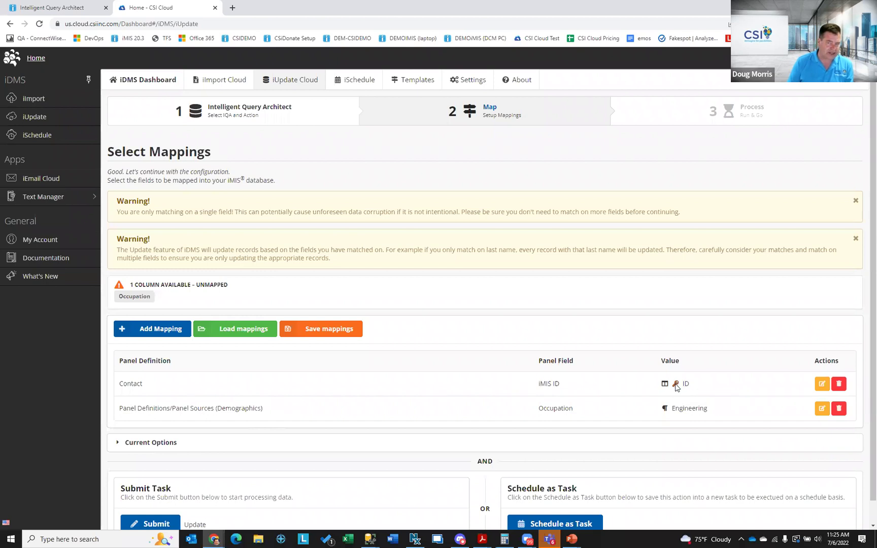
scroll(462, 388, down, 1)
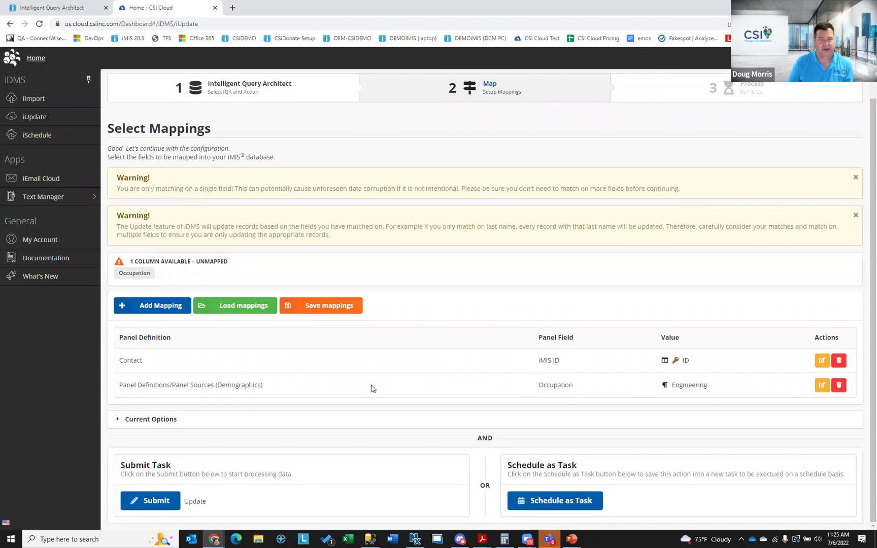
click(147, 501)
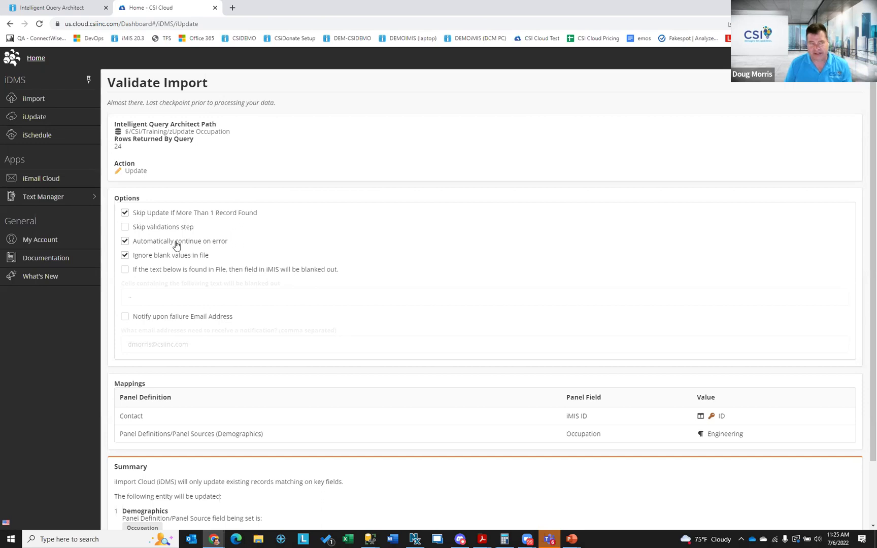
scroll(345, 242, down, 3)
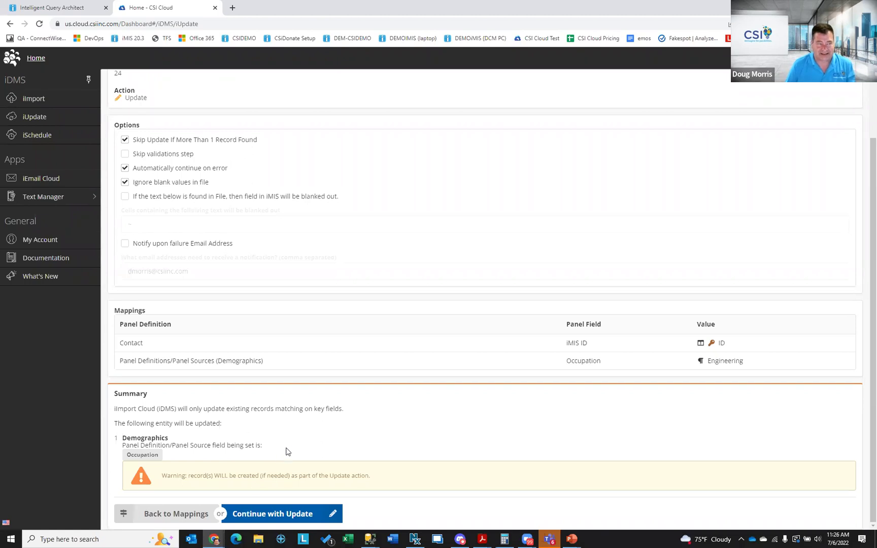
click(274, 513)
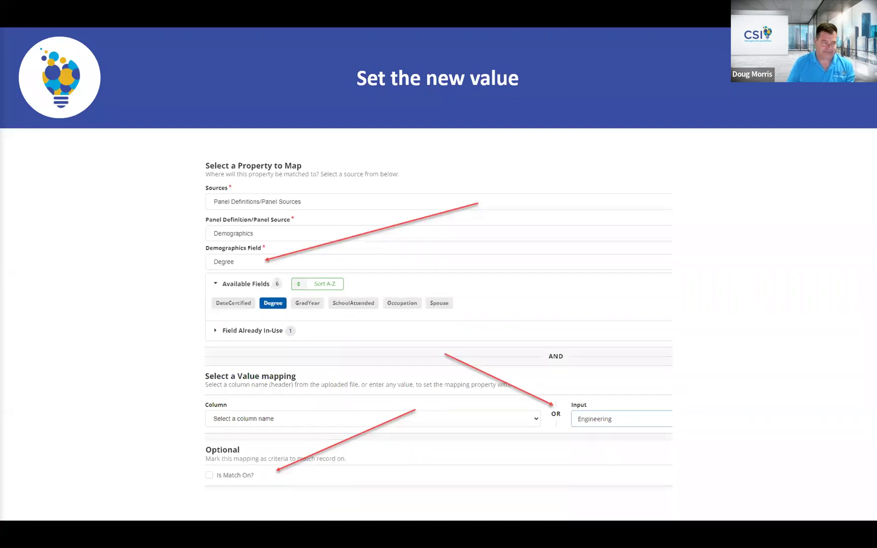
key(Right)
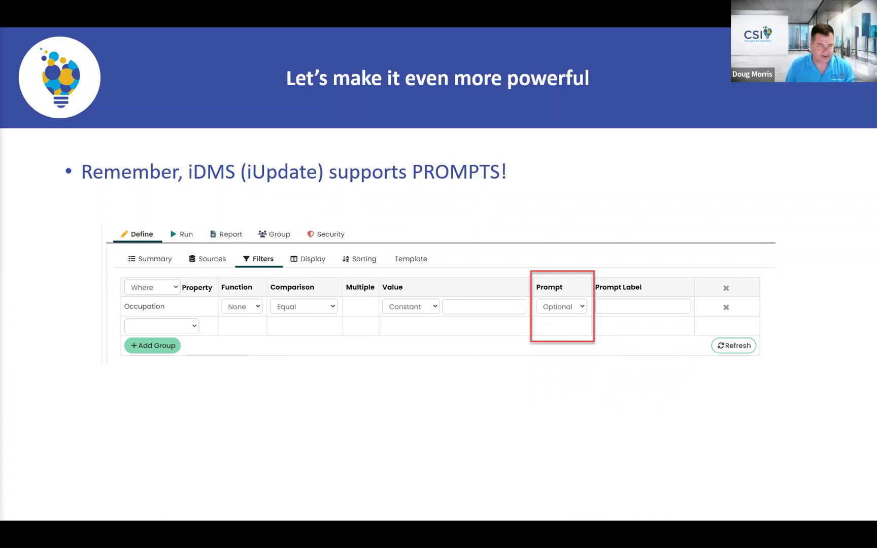
- Switch to iMIS Intelligent Query Architect and open the filters of the zUpdate Occupation query
key(alt+Tab)
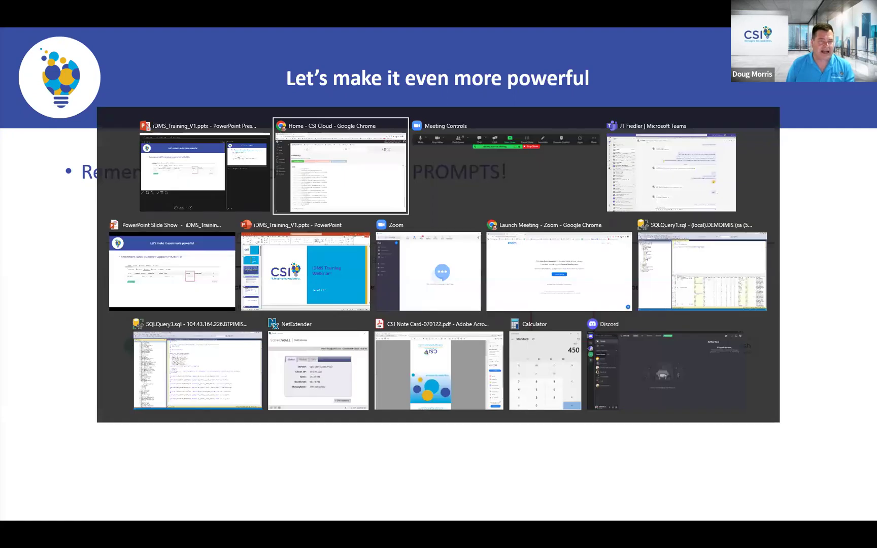
click(63, 7)
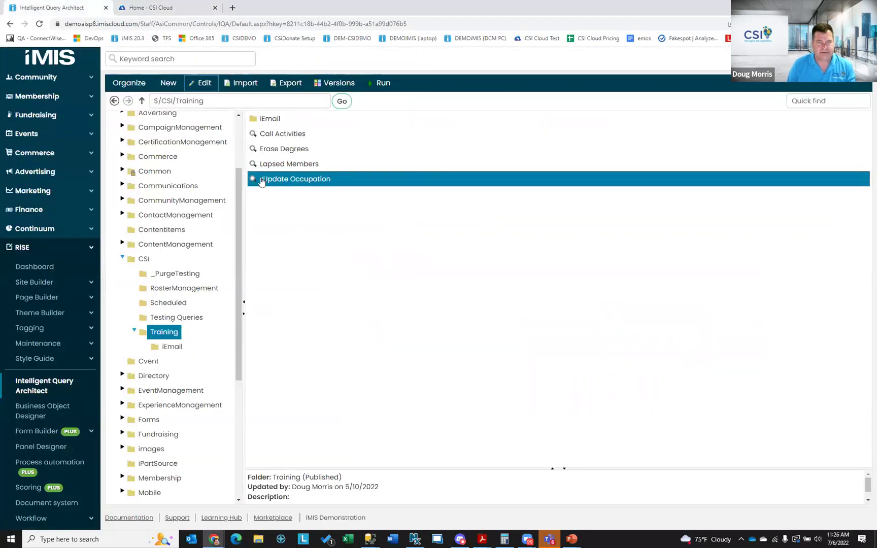
double_click(264, 178)
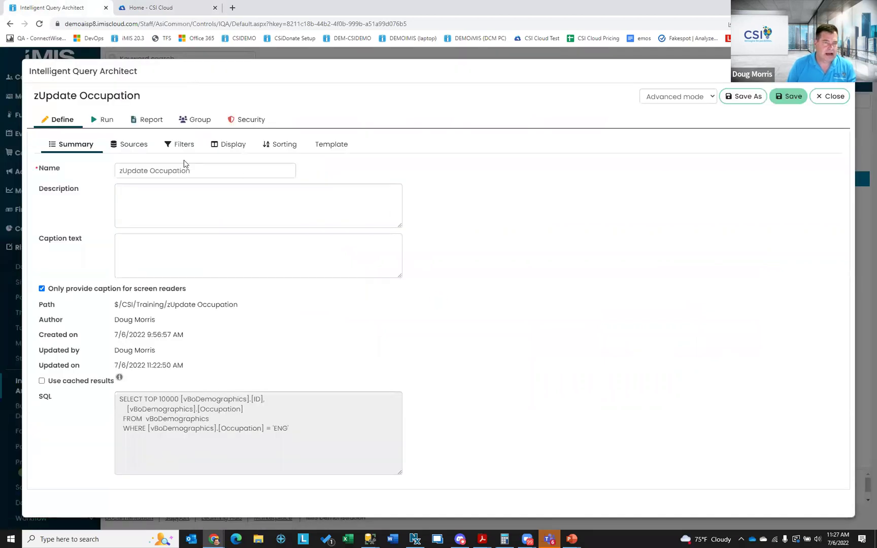
click(180, 146)
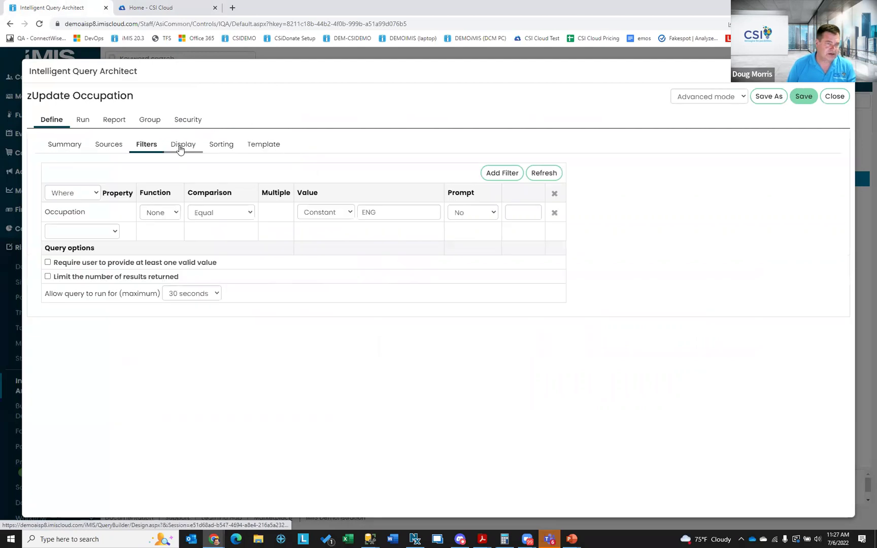
- Make the Occupation filter a required prompt with the label Enter Occupation and refresh the filter list
click(336, 194)
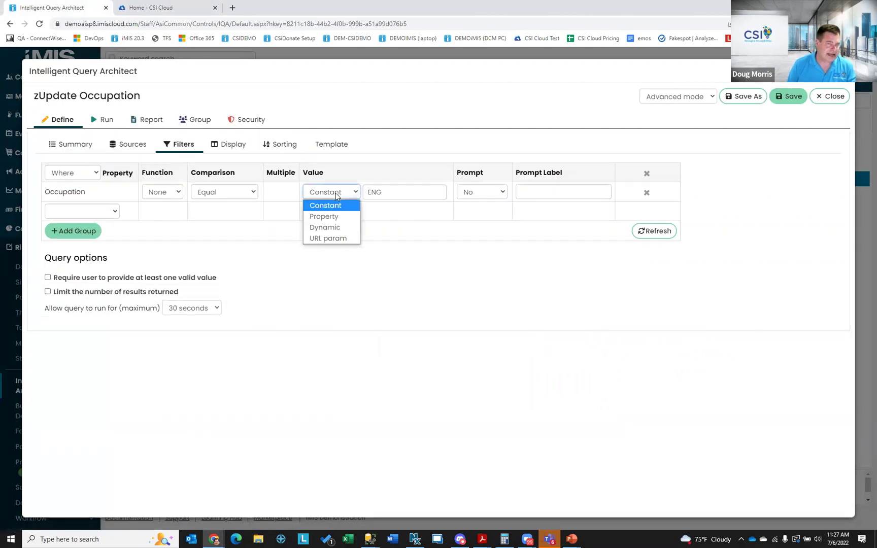
click(203, 195)
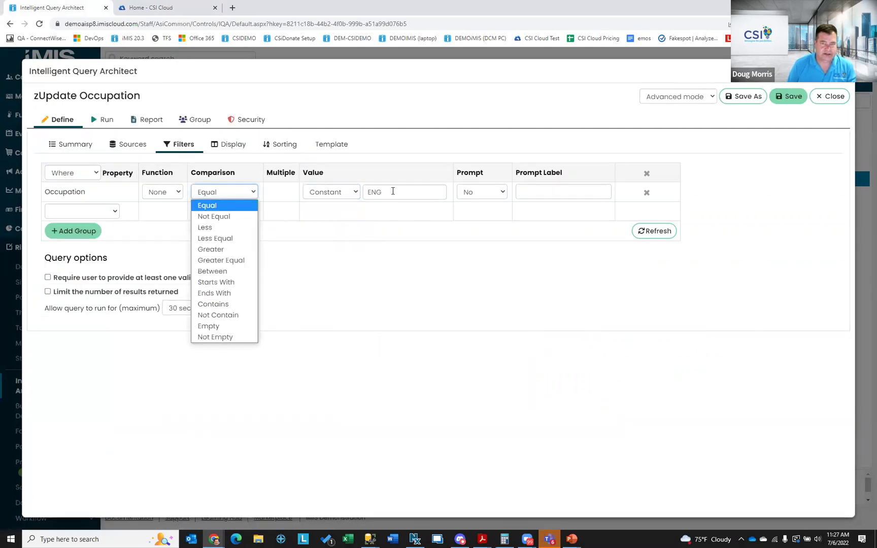
click(466, 195)
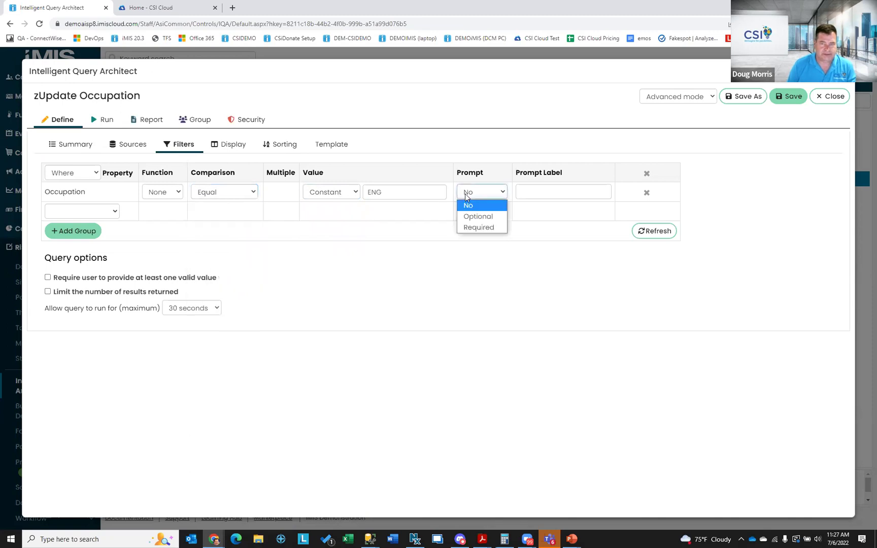
click(477, 229)
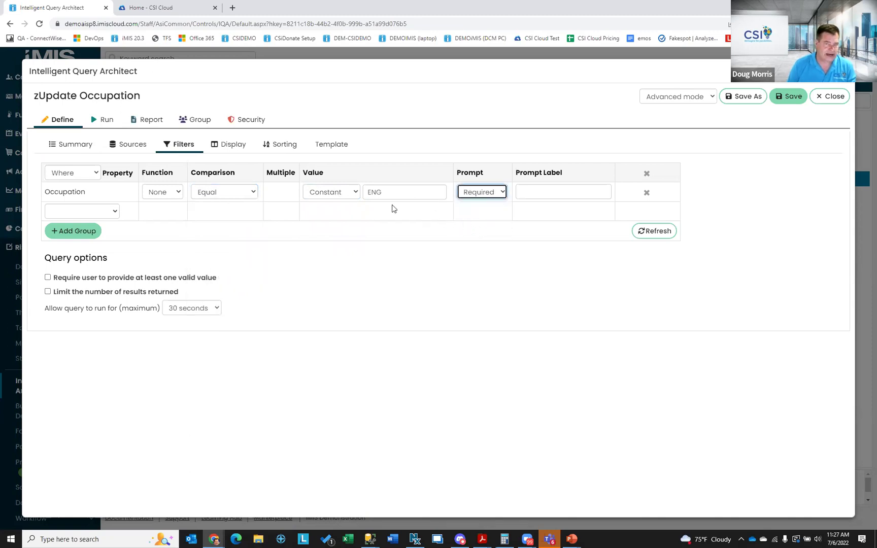
click(543, 193)
text(Enter Occupation)
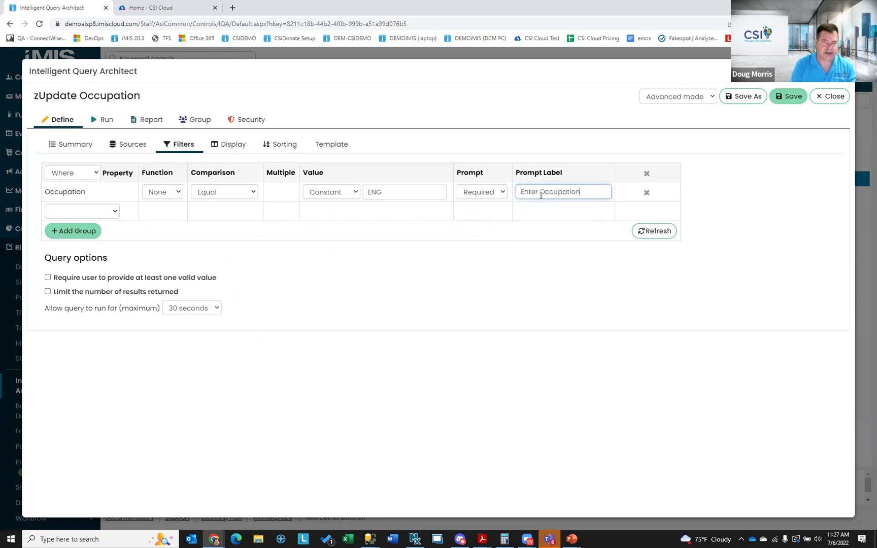
click(653, 230)
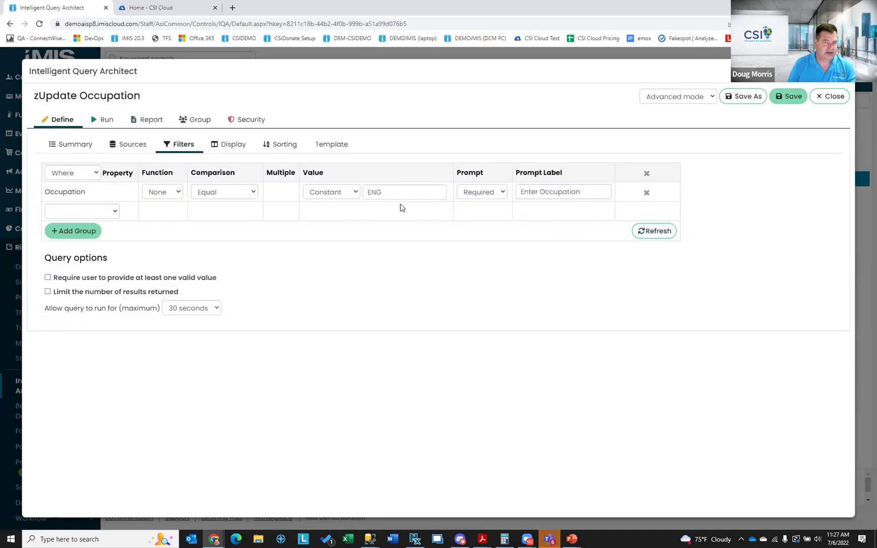
- Clear the constant value ENG from the Occupation filter and refresh the filter list
drag(385, 196, 321, 196)
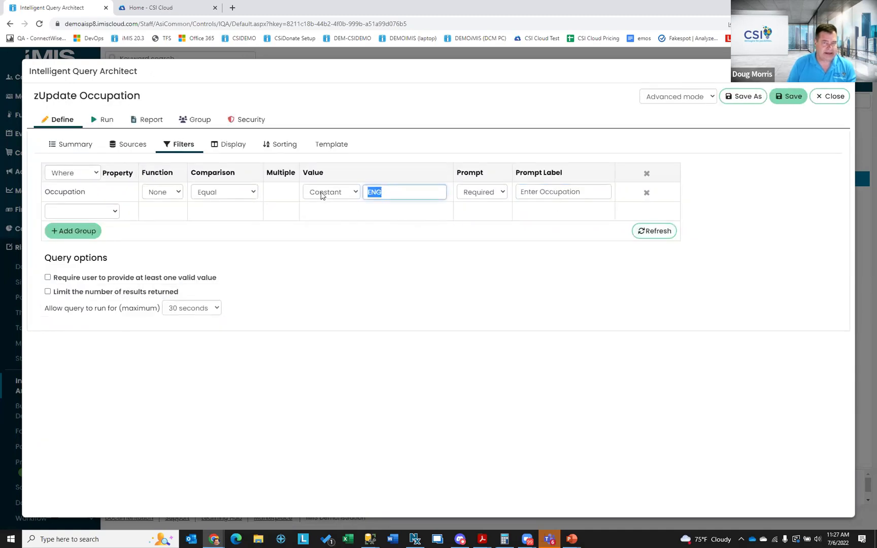
key(BackSpace)
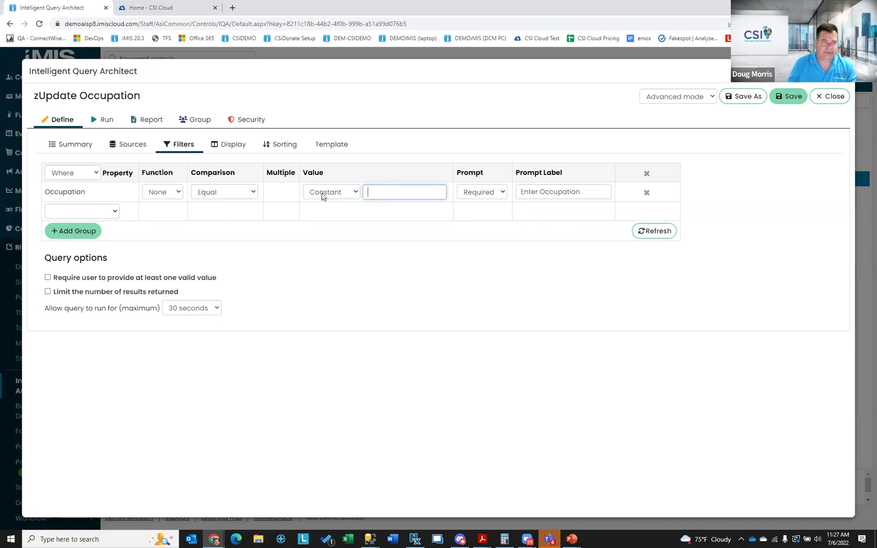
click(642, 230)
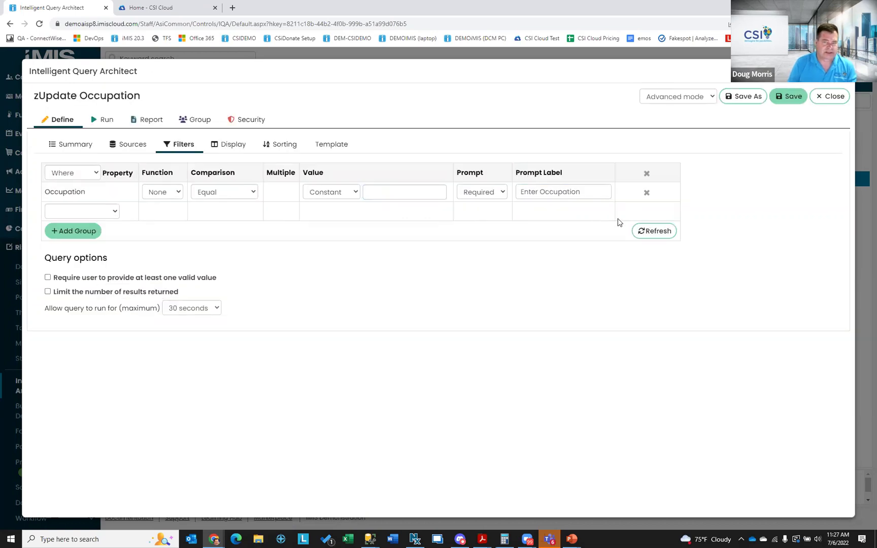
- Test-run the query with Engineering as the prompted occupation, save the query and close the editor
click(95, 123)
click(74, 153)
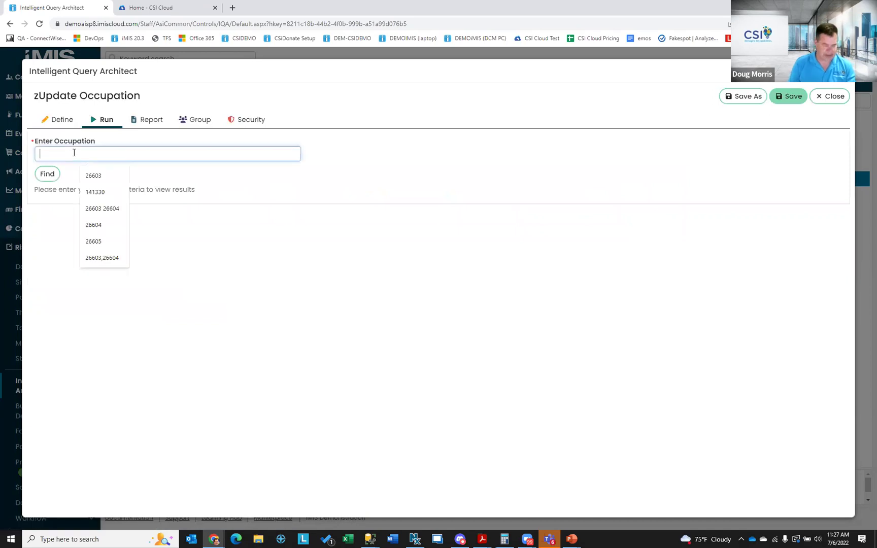
text(E)
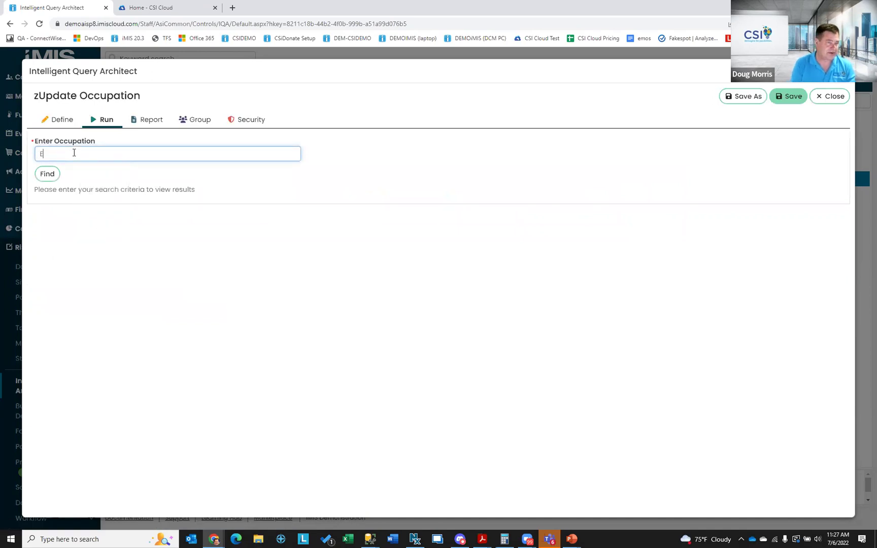
text(ngineering)
click(49, 175)
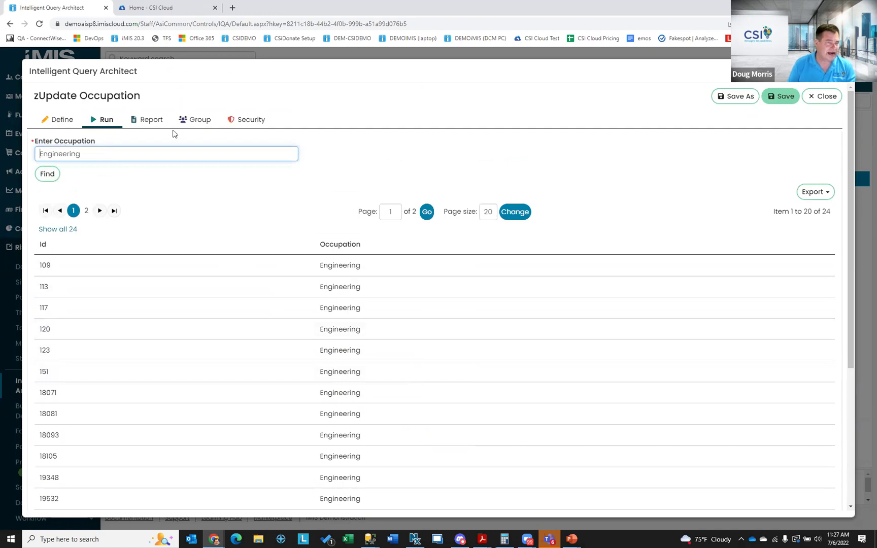
click(774, 101)
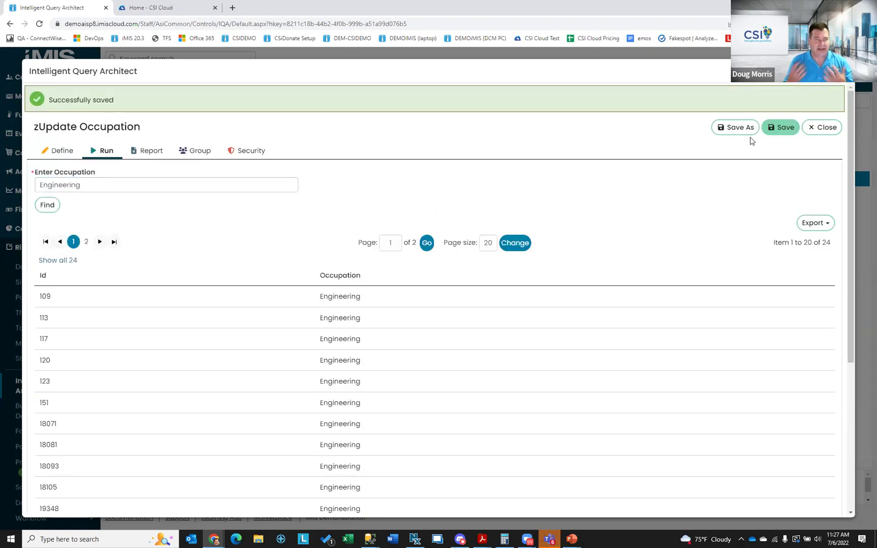
click(826, 131)
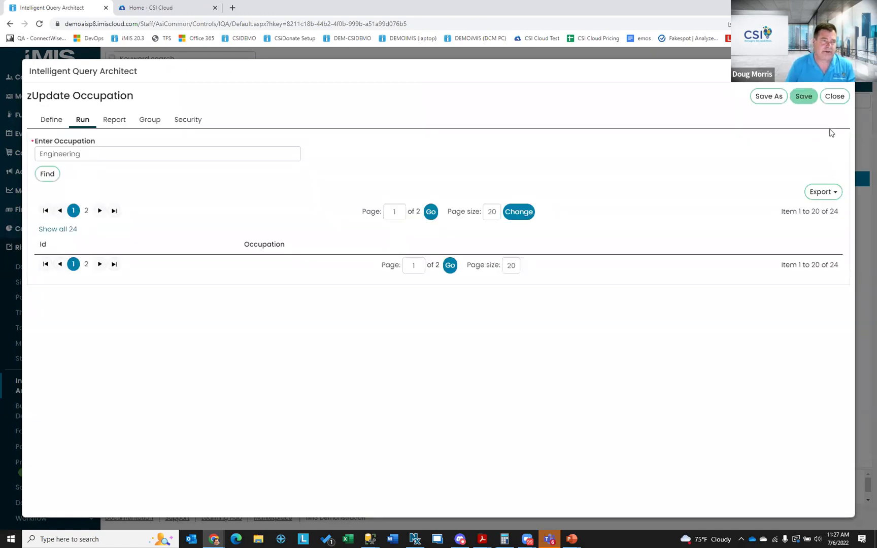
- Switch to the CSI Cloud dashboard and start a new iDMS iUpdate
click(162, 9)
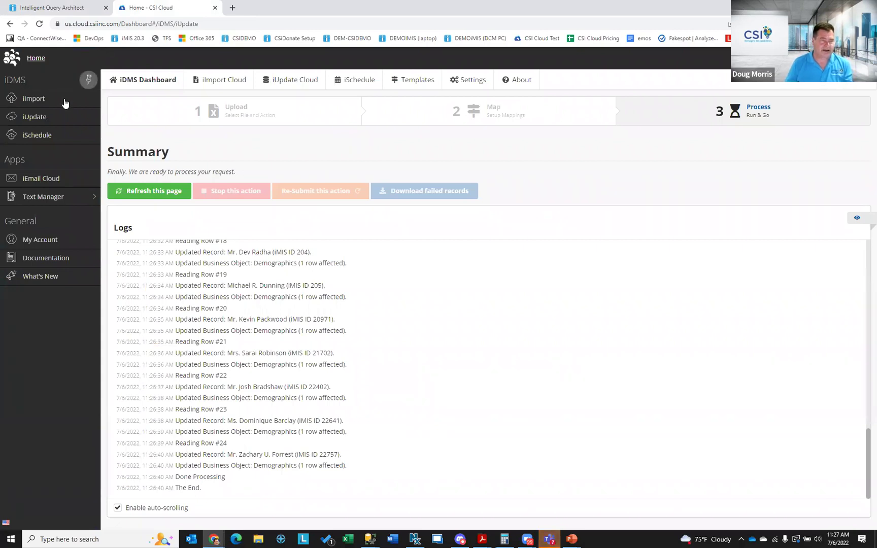
click(35, 117)
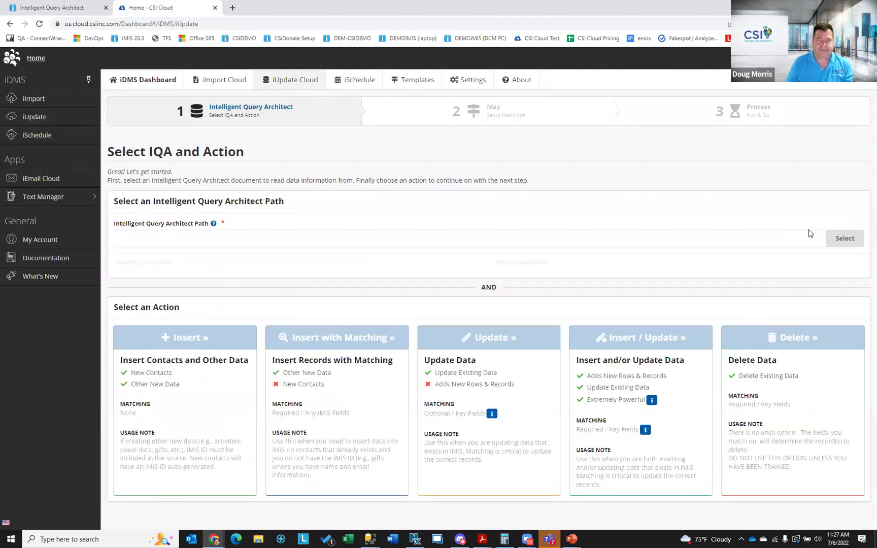
- Select the zUpdate Occupation query from the CSI/Training folder as the iUpdate source
click(840, 240)
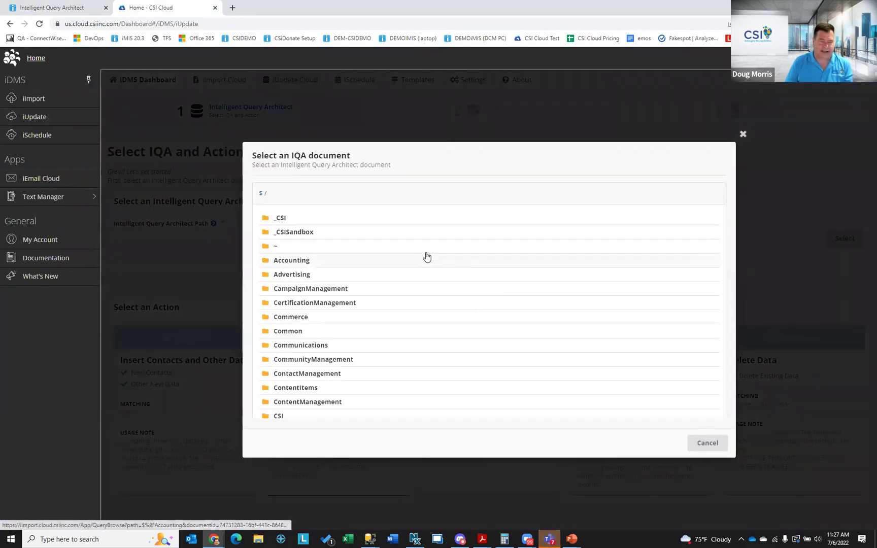
click(291, 359)
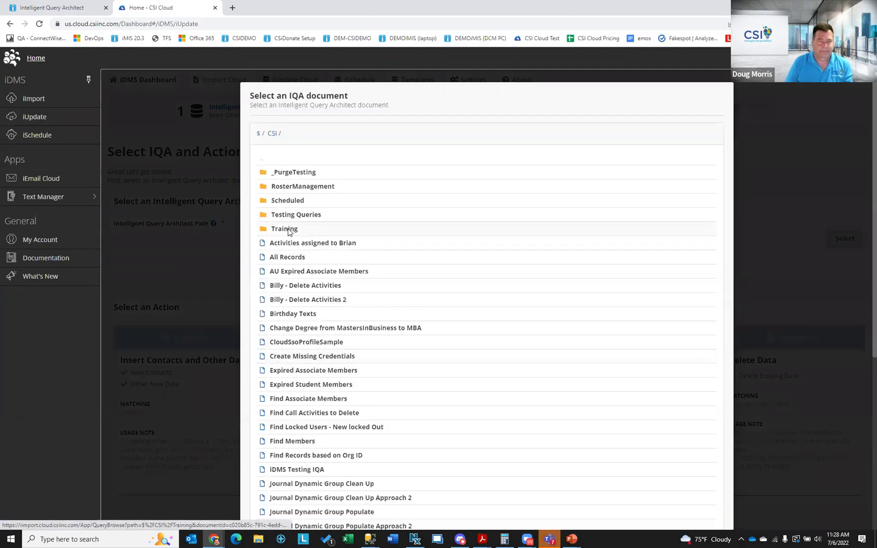
click(287, 231)
click(292, 292)
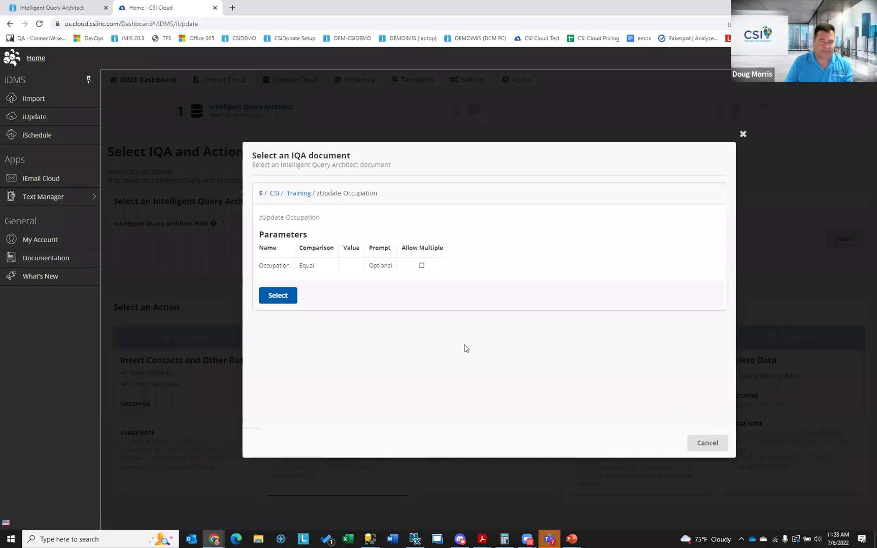
click(275, 297)
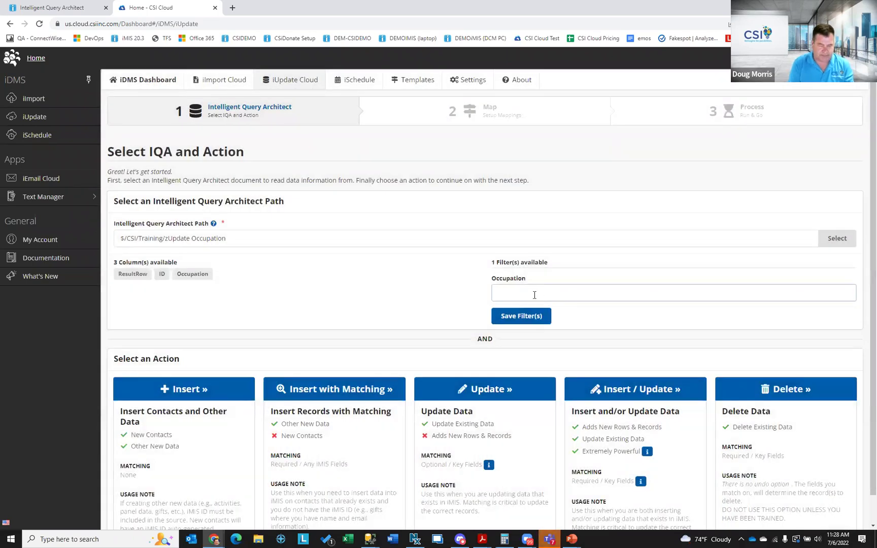
- Save Engineering as the query's Occupation filter value and choose Update as the action
text(gineering)
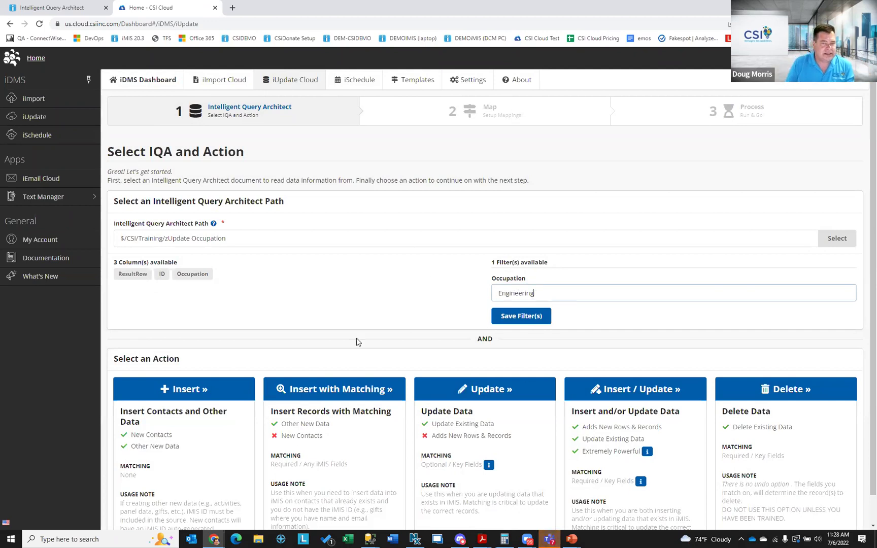
click(513, 316)
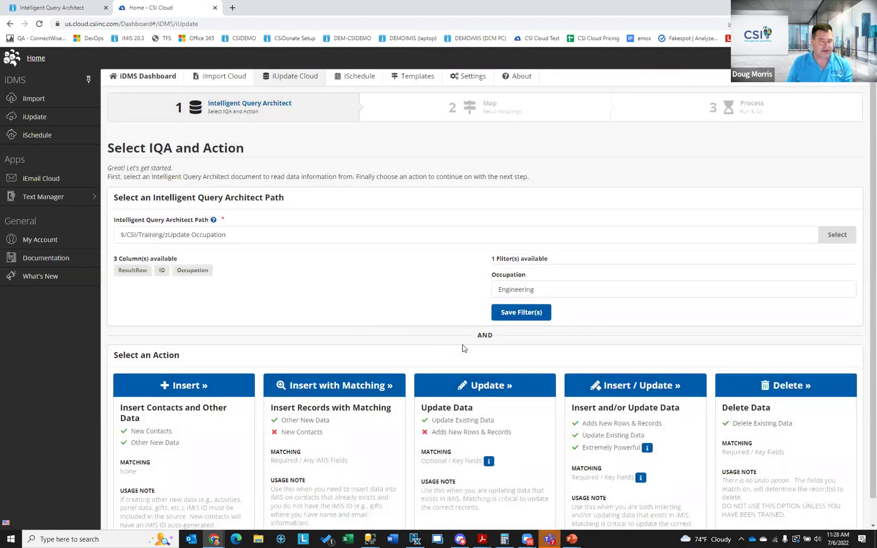
scroll(463, 348, down, 1)
click(475, 357)
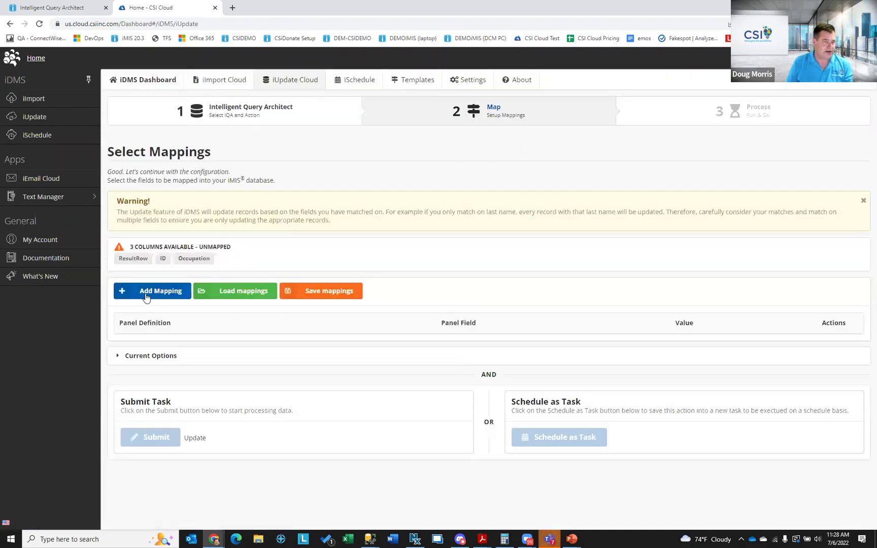
- Add a mapping from the Demographics panel source's Id field to the ID column, marked as match criterion, and save it
click(146, 291)
click(143, 168)
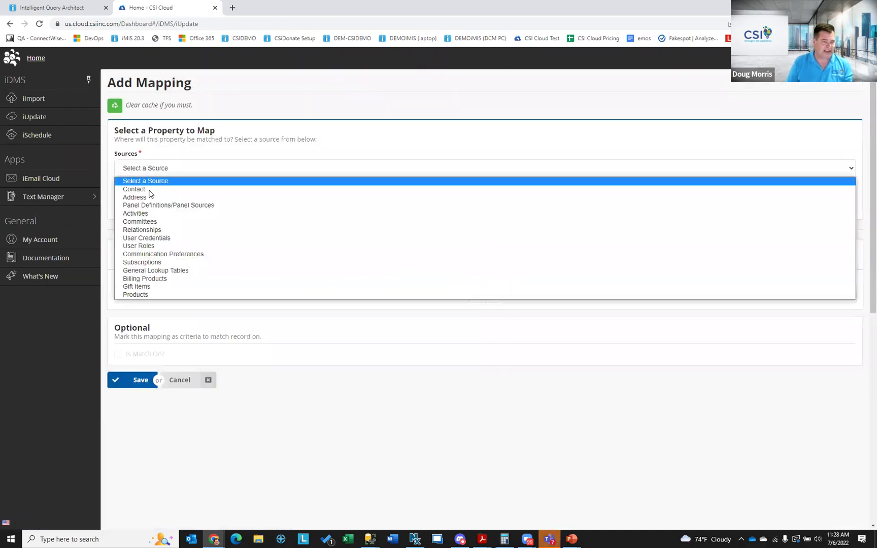
click(145, 206)
click(144, 202)
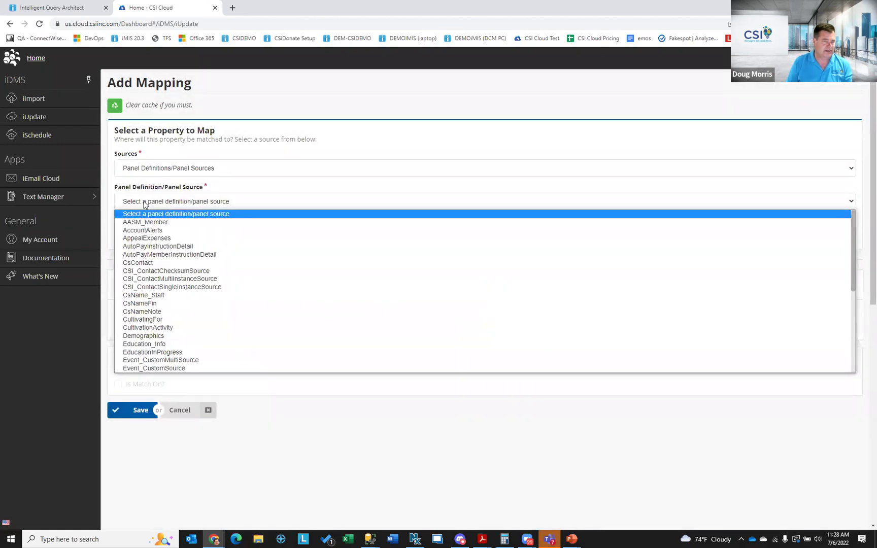
click(152, 333)
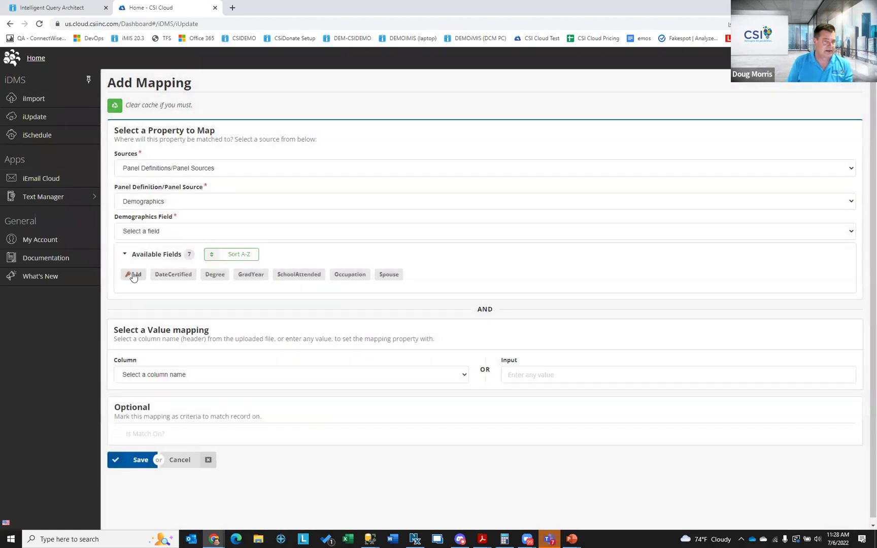
click(133, 274)
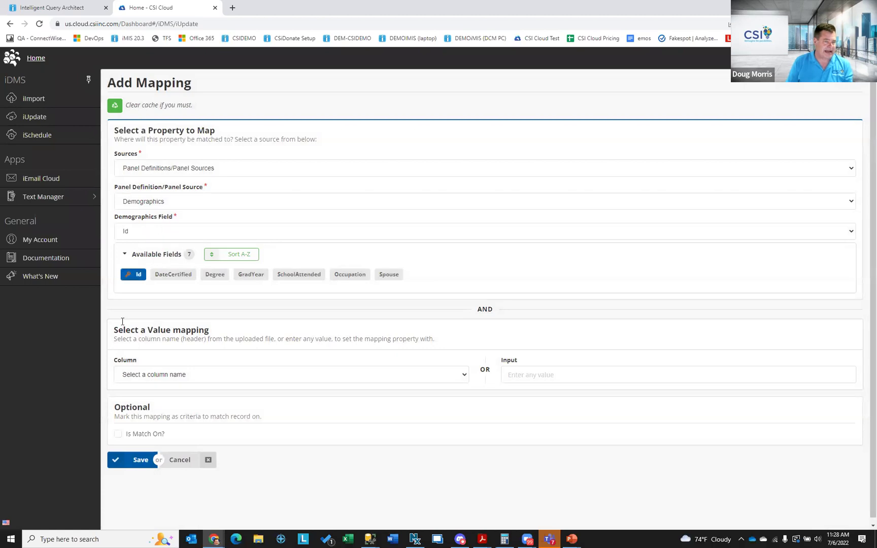
click(118, 434)
click(137, 376)
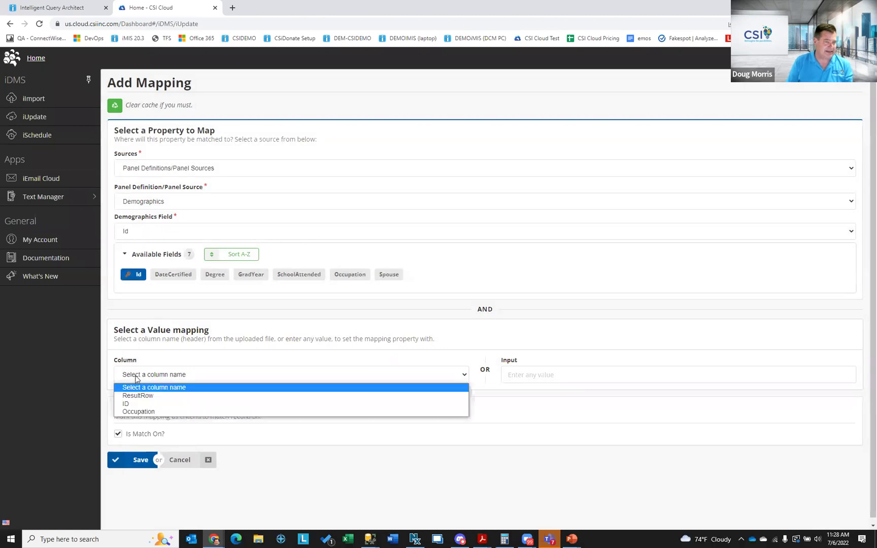
click(133, 405)
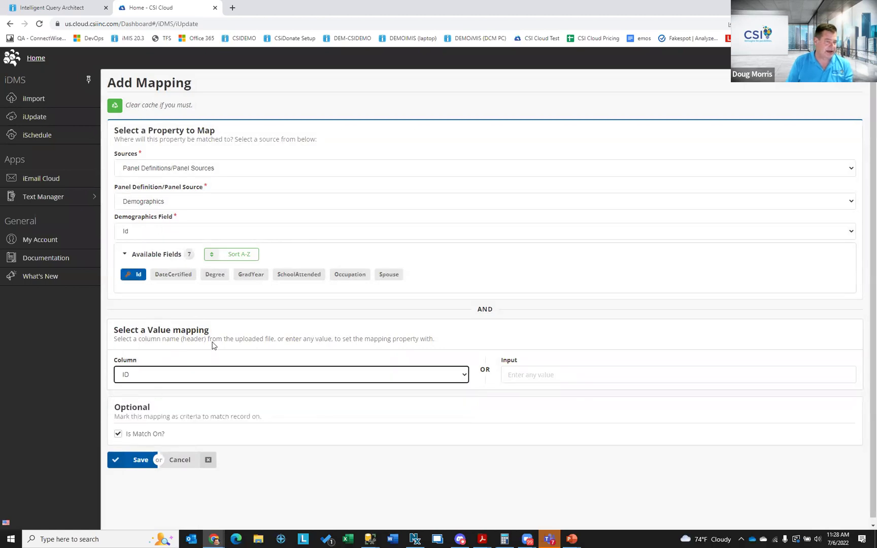
click(130, 460)
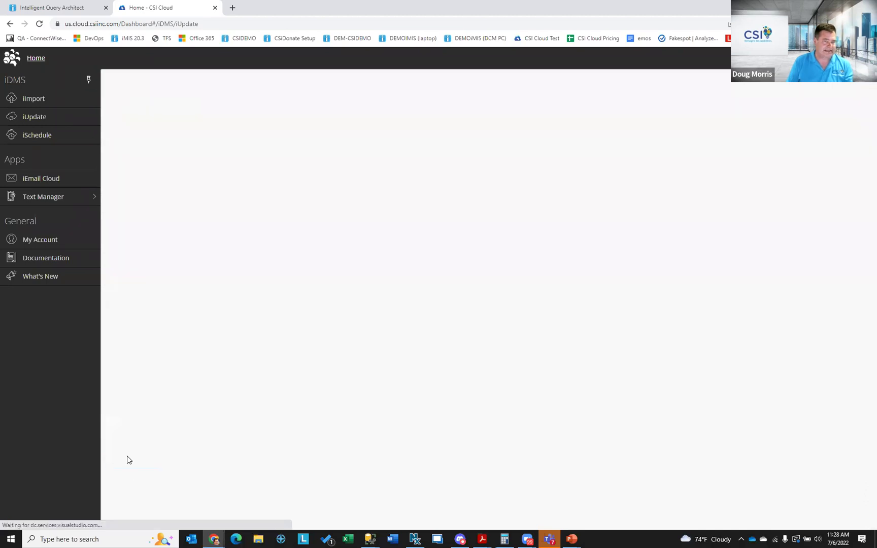
- Add and save a second Demographics mapping that sets the Occupation field to the fixed value ENG
click(150, 329)
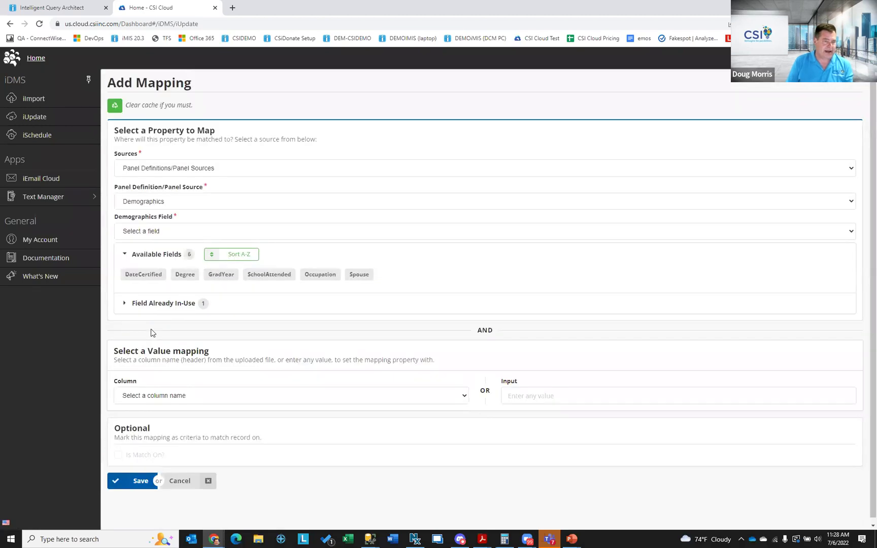
click(142, 233)
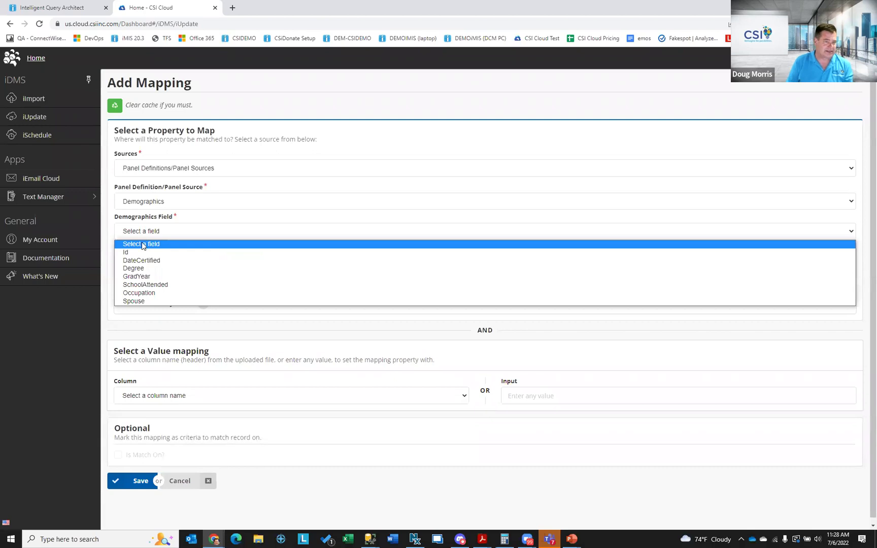
click(140, 294)
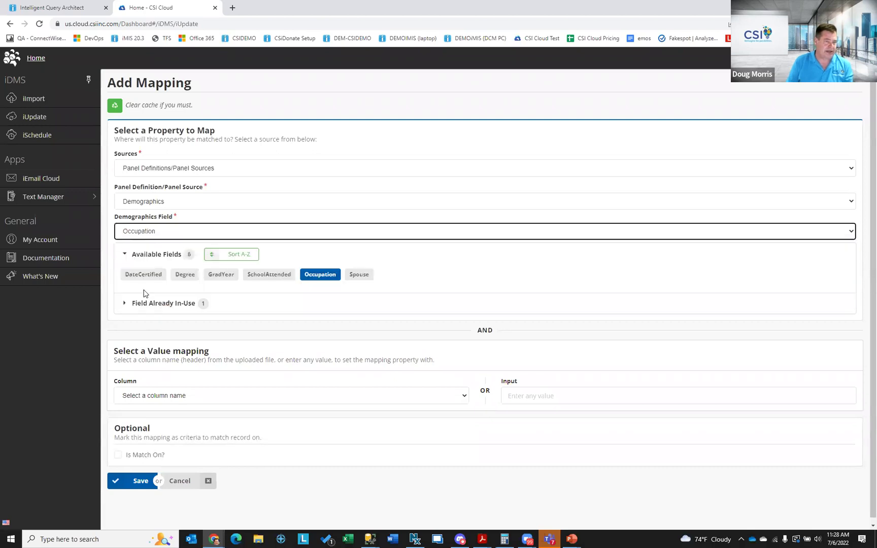
click(519, 396)
text(ENG)
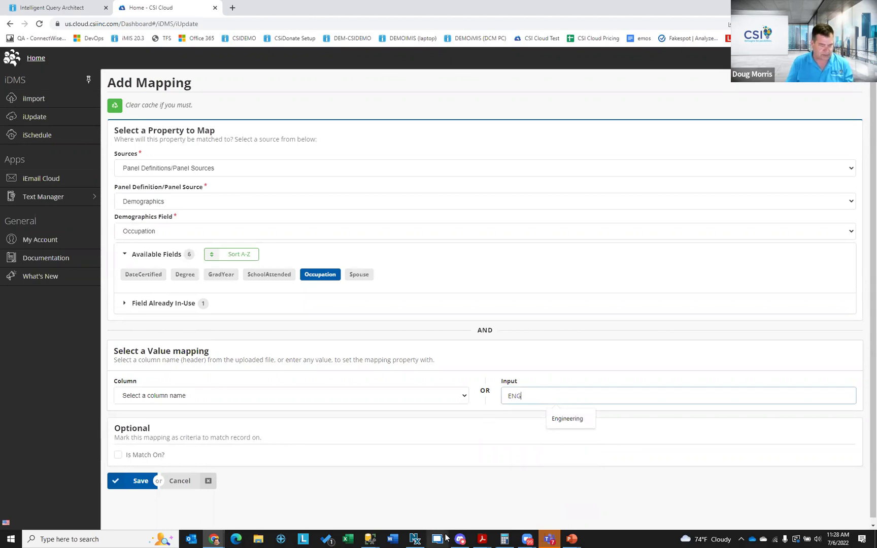
click(447, 494)
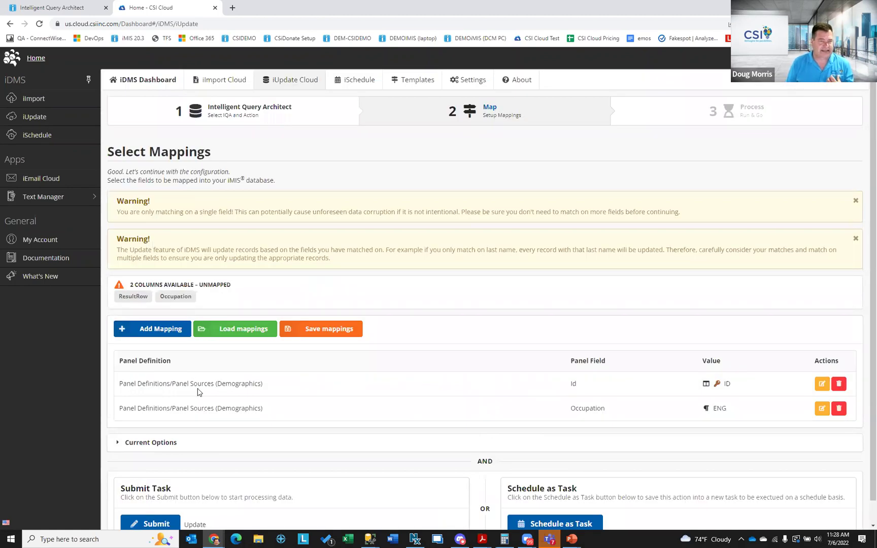
- Submit the update task and continue past the validation summary to process the records
scroll(157, 447, down, 1)
click(155, 500)
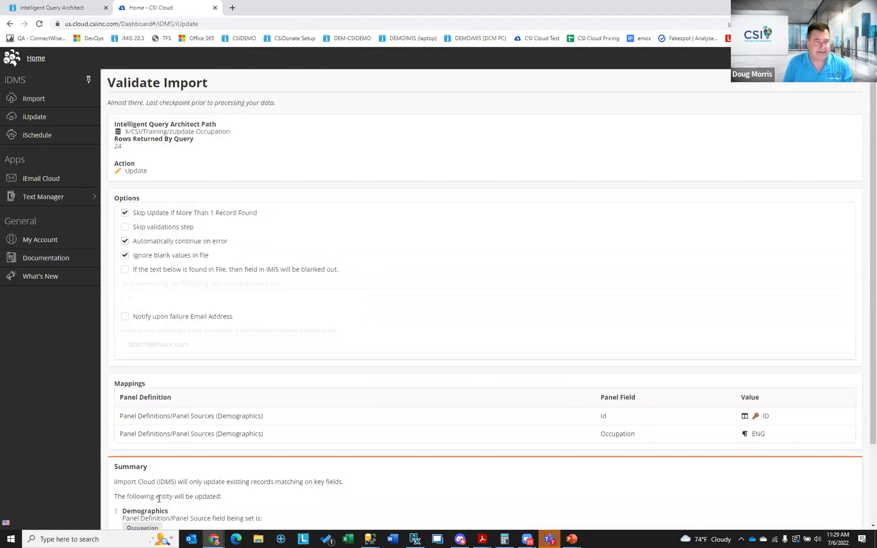
scroll(162, 432, down, 2)
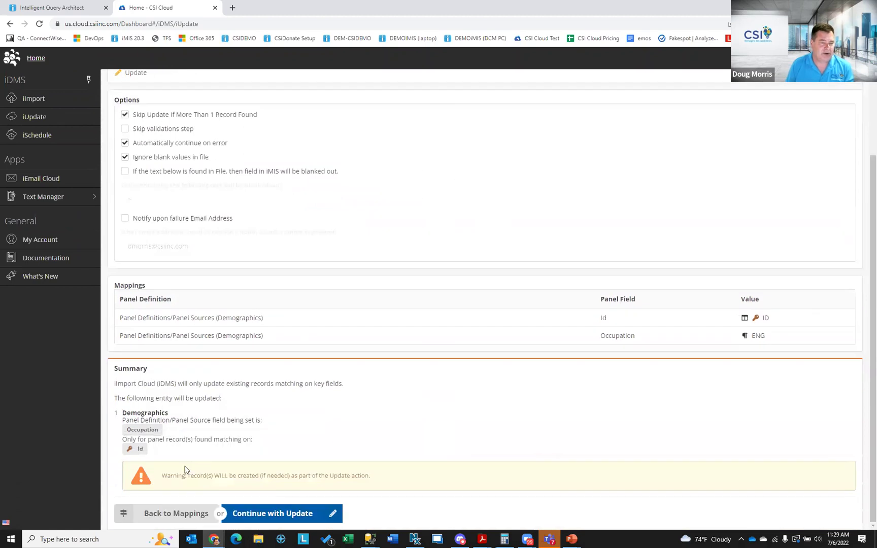
click(272, 514)
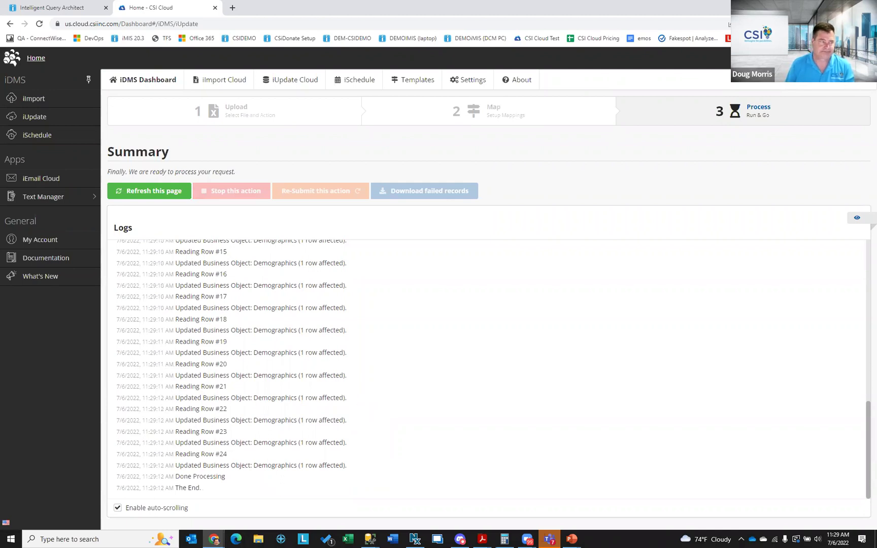
key(alt+Tab)
key(Right)
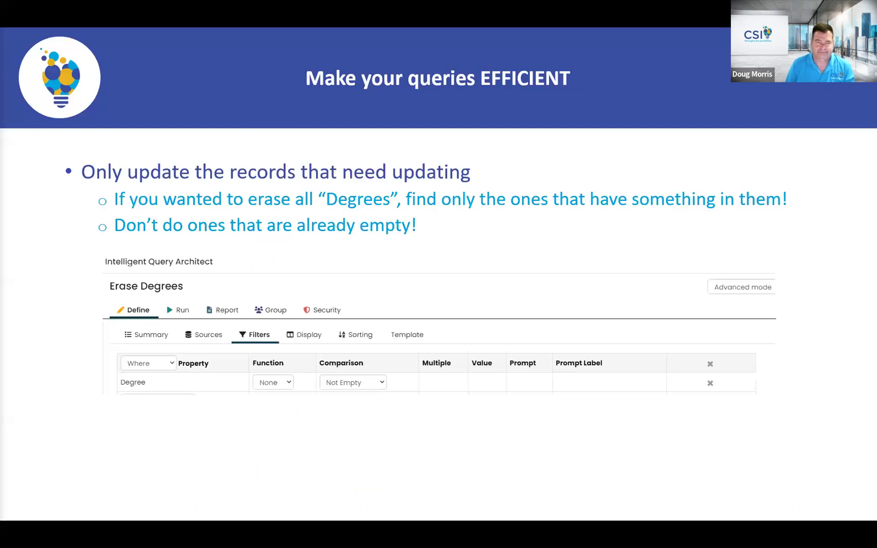
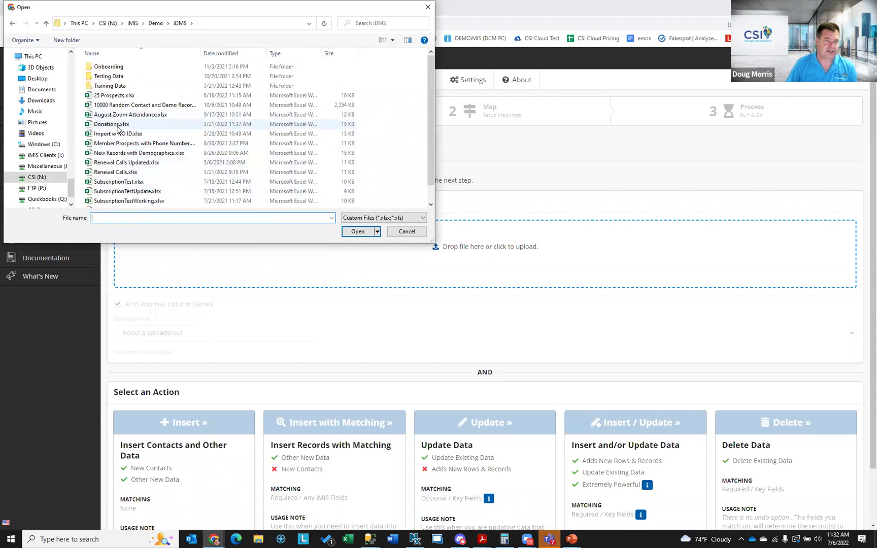
- Open Donations.xlsx in Excel from the file selection dialog and examine the columns of its Donors sheet
right_click(120, 126)
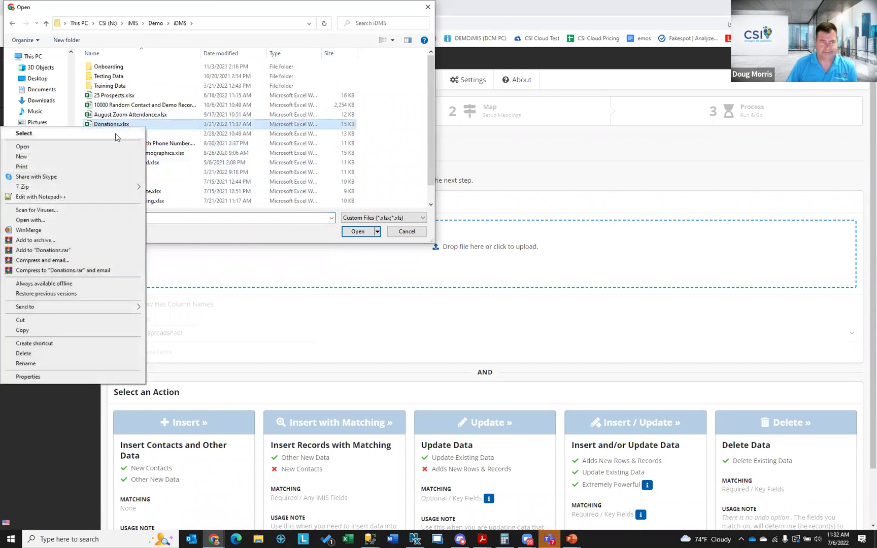
click(97, 144)
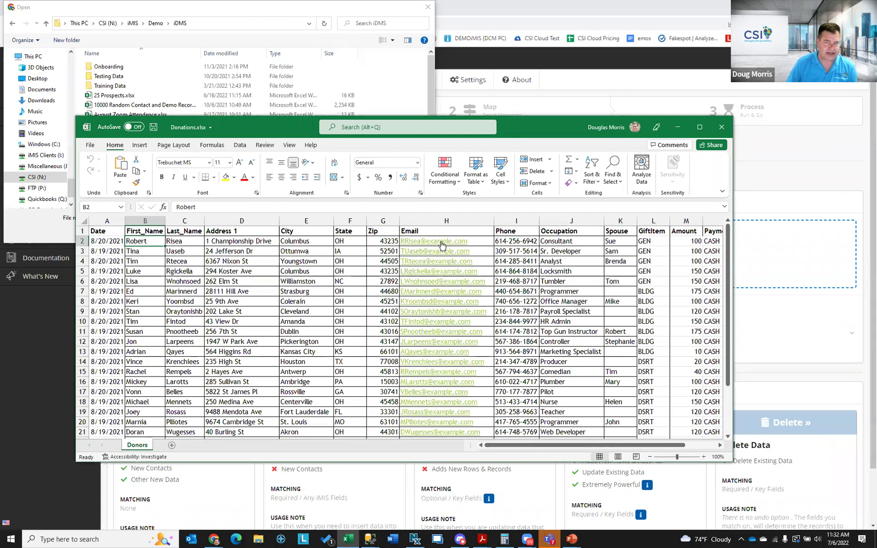
click(700, 128)
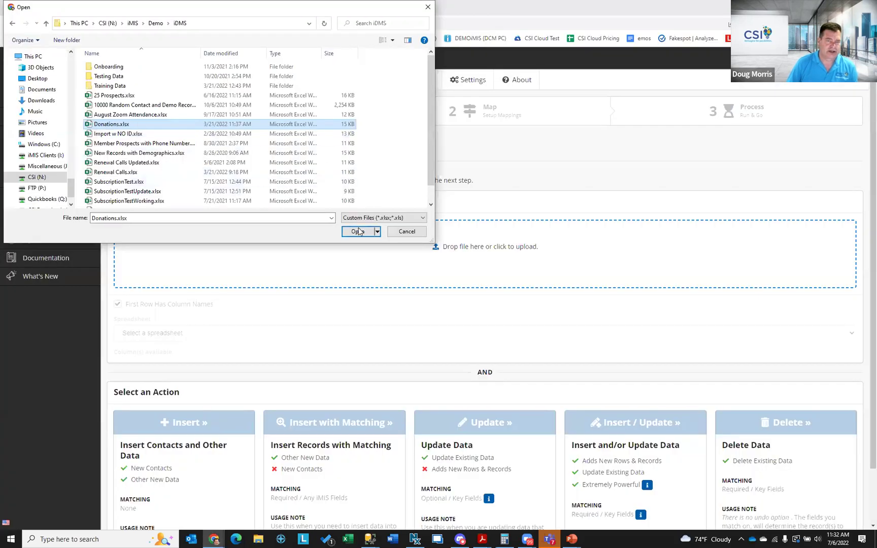
- Upload Donations.xlsx with its Donors spreadsheet to iImport and choose Insert / Update as the action
click(357, 232)
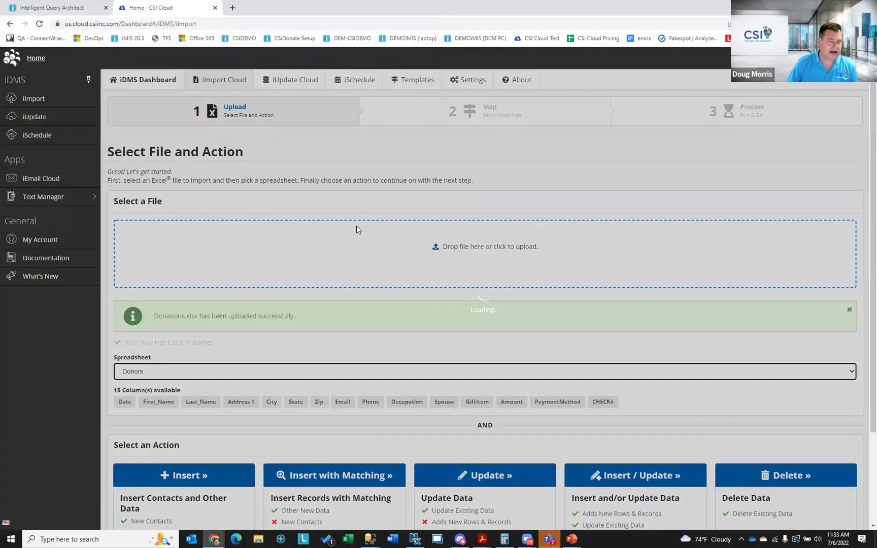
scroll(353, 325, down, 2)
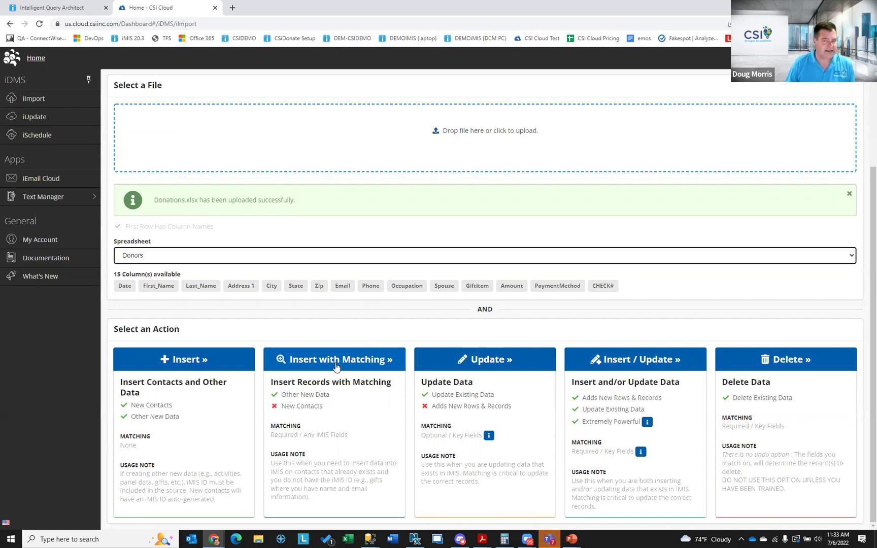
click(628, 360)
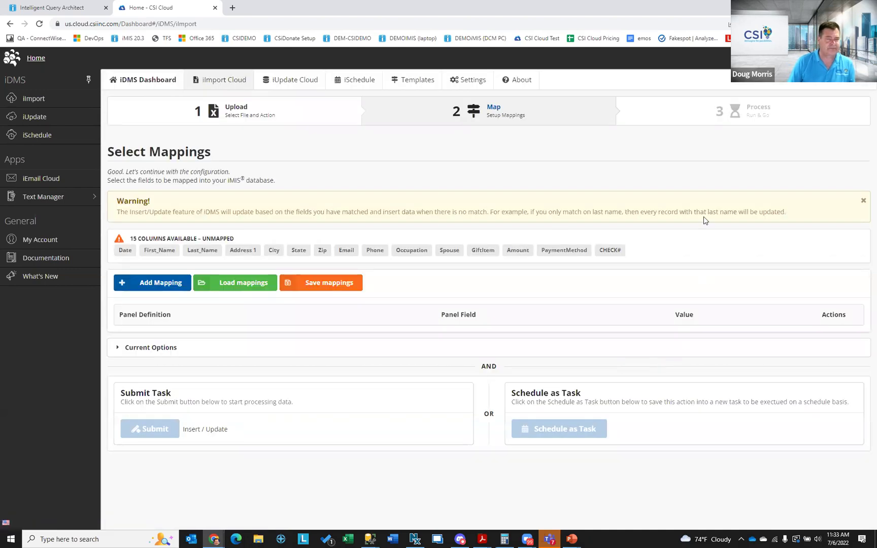
- Add a mapping from the Contact source's Email field to the Email column, marked as match criterion, and save it
click(155, 285)
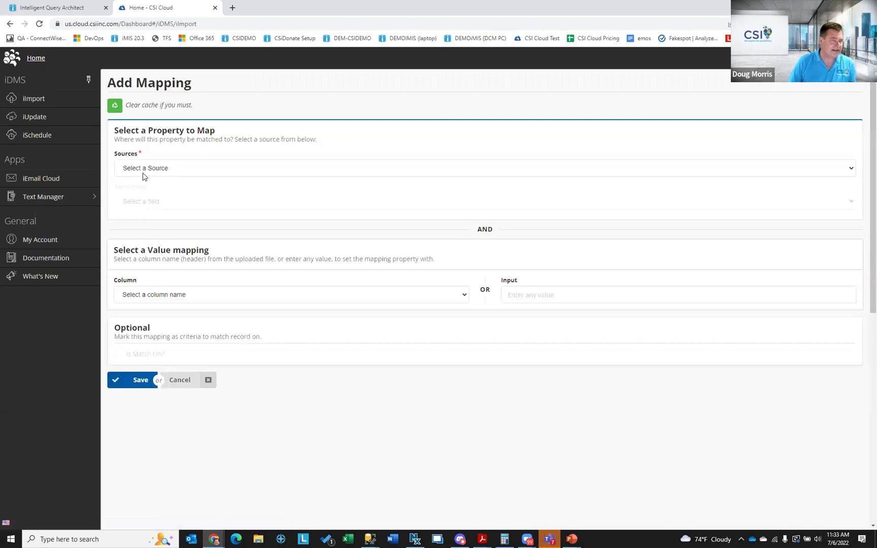
click(144, 173)
click(141, 190)
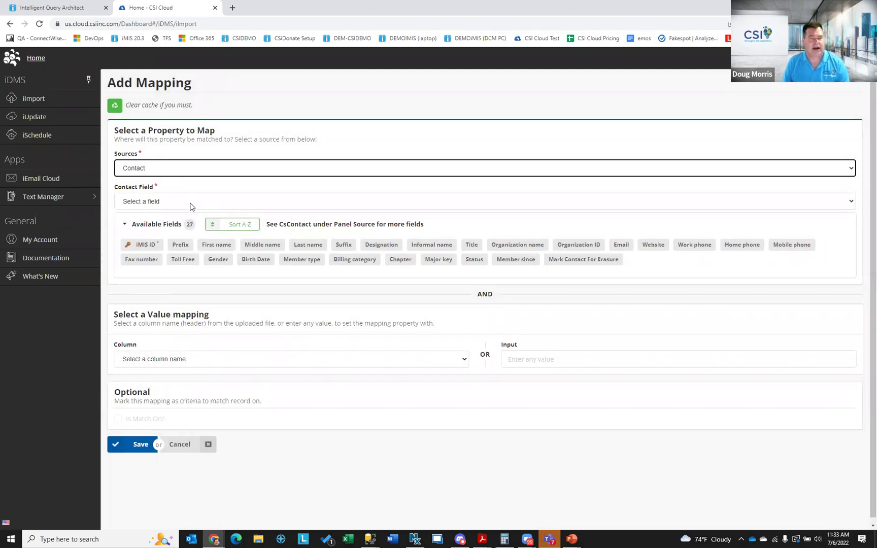
click(622, 245)
click(146, 360)
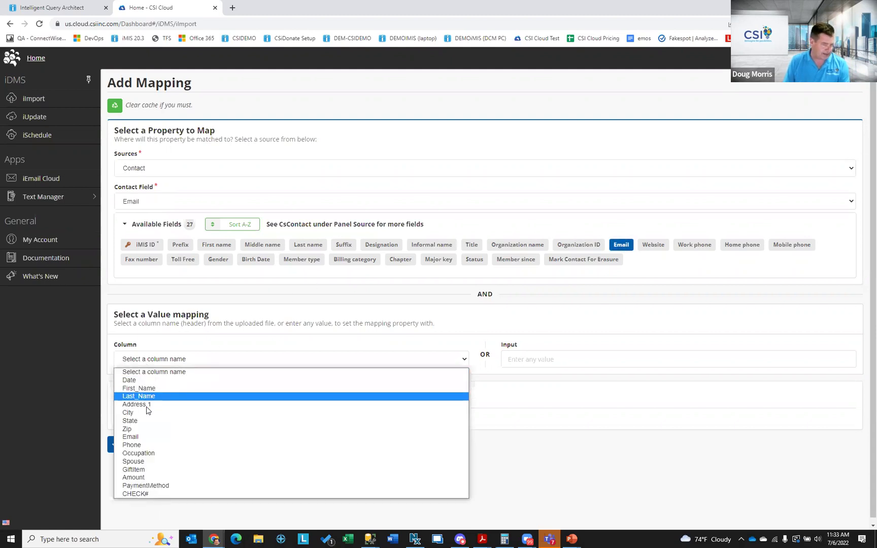
click(140, 436)
click(118, 419)
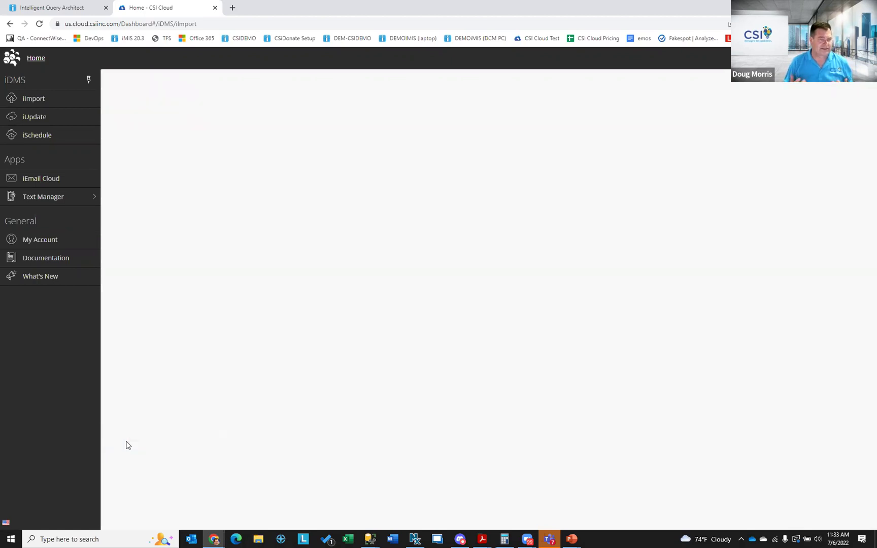
- Map the Contact source's Last name field to the Last_Name column as a match criterion and save the mapping
click(169, 321)
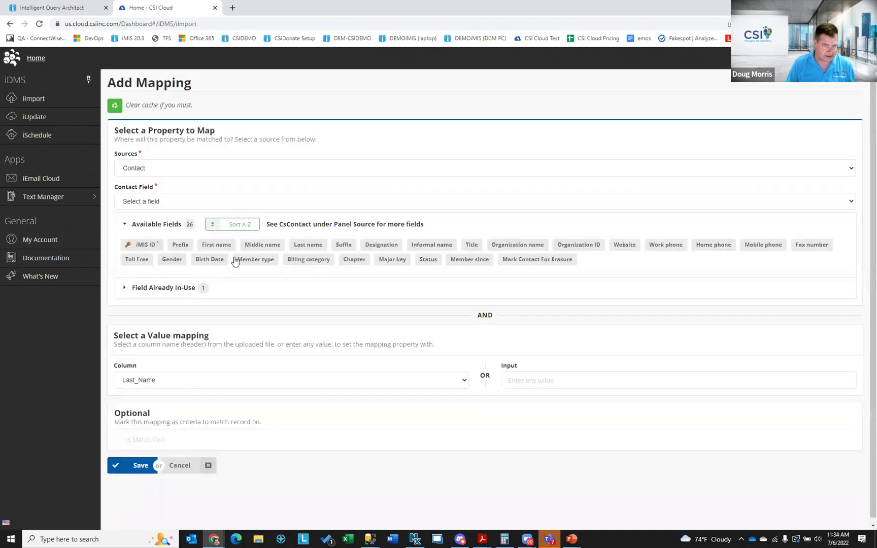
click(308, 245)
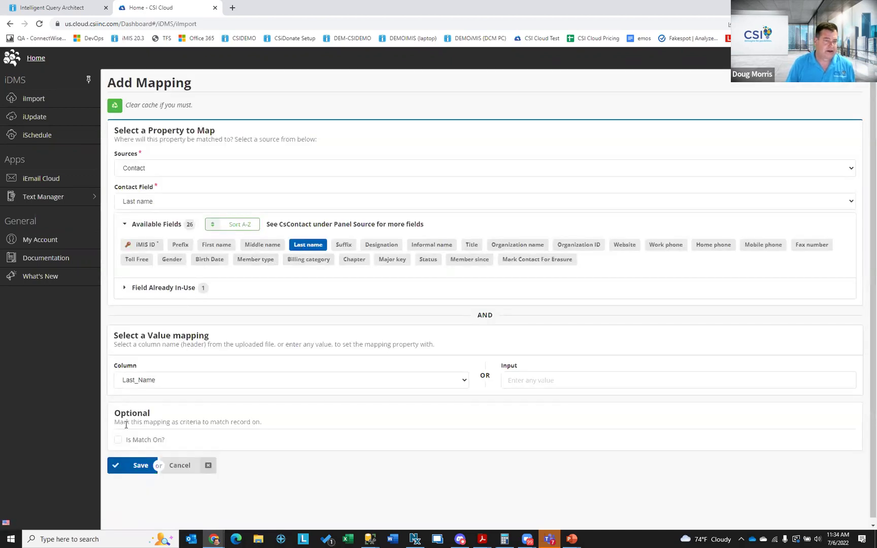
click(125, 465)
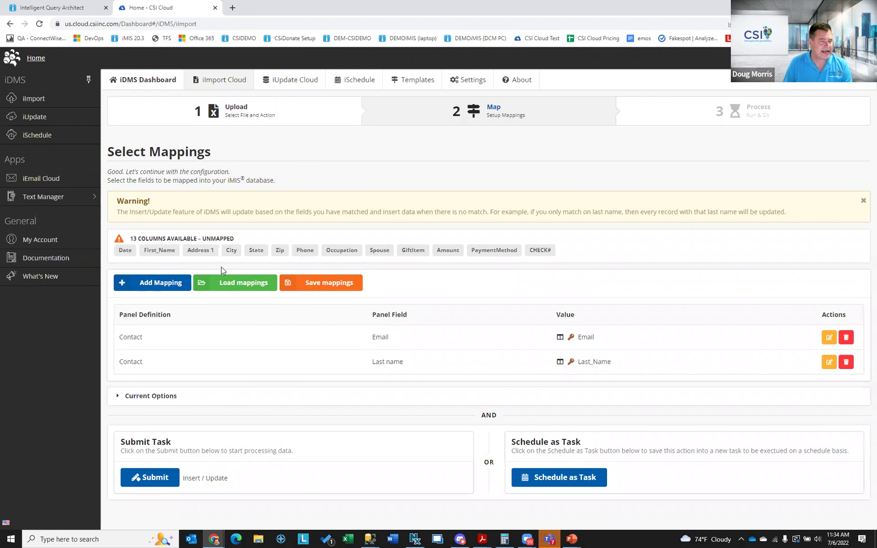
- Add Contact mappings from First name to the First_Name column and from Work phone to the Phone column
click(150, 282)
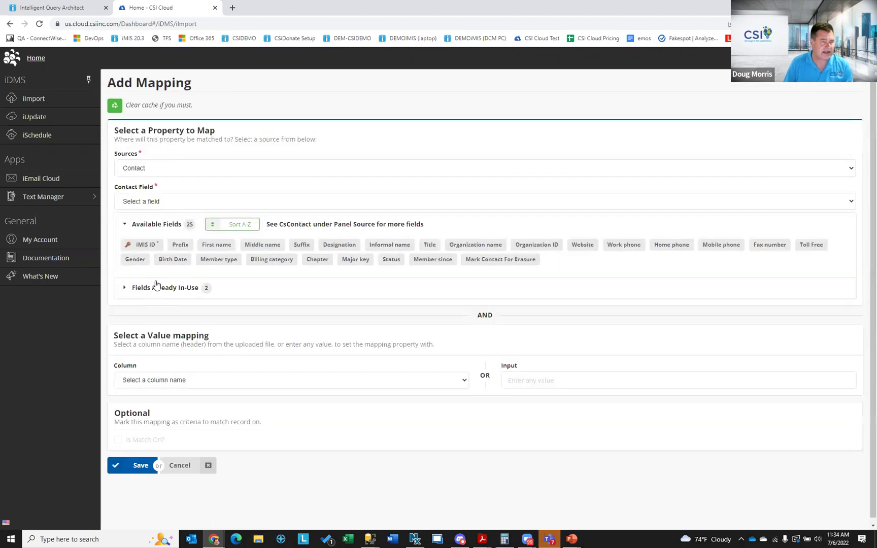
click(216, 245)
click(134, 380)
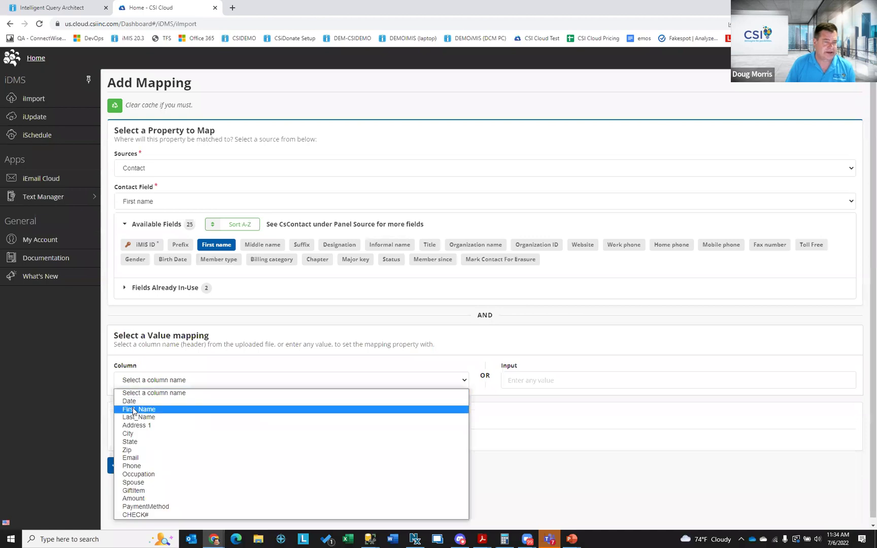
click(136, 409)
click(131, 467)
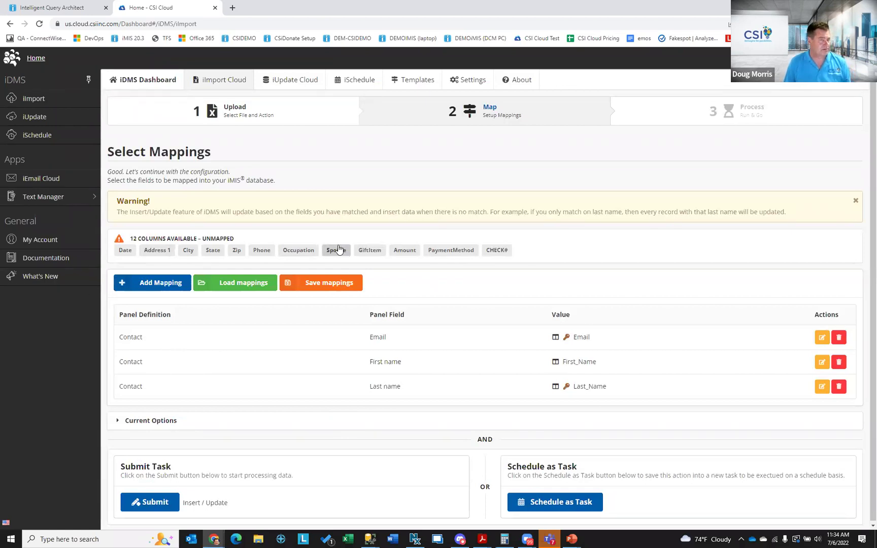
click(262, 250)
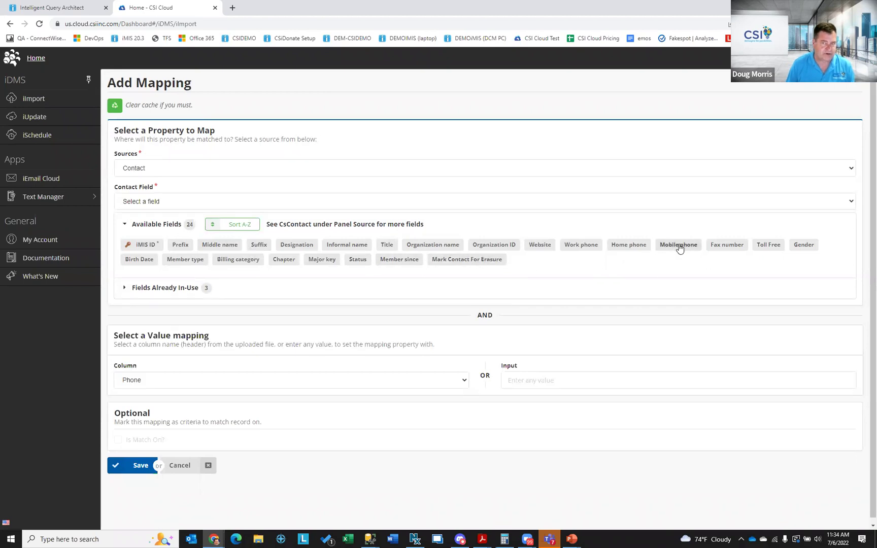
click(578, 249)
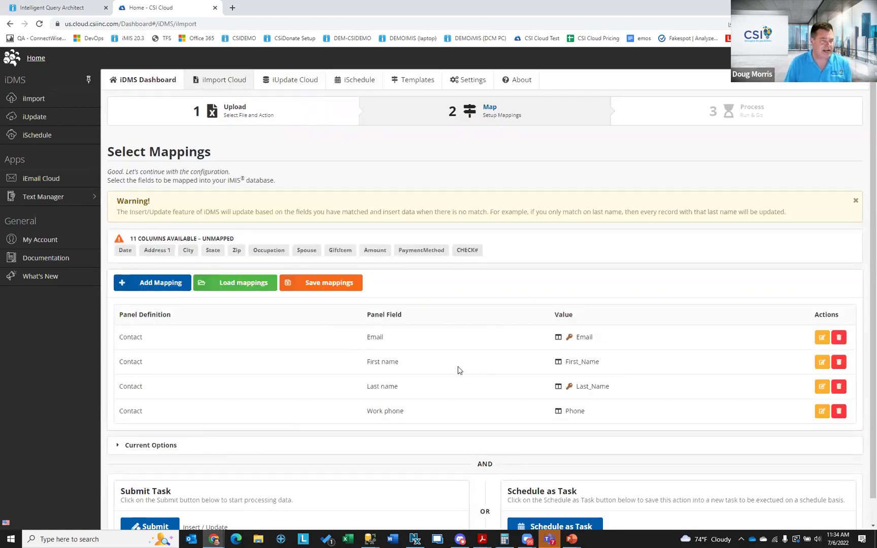
- Add a mapping from the Fundraising source's Transaction Date field to the Date column and save it
click(160, 283)
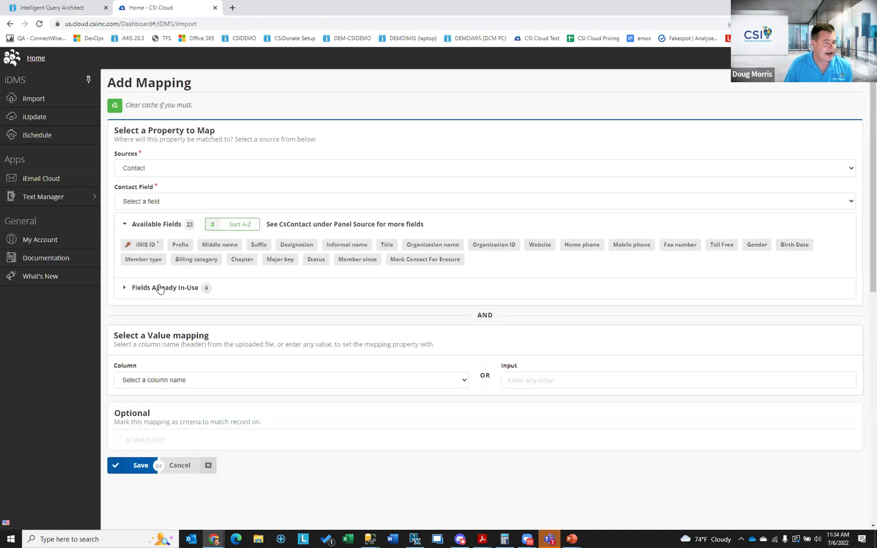
click(187, 171)
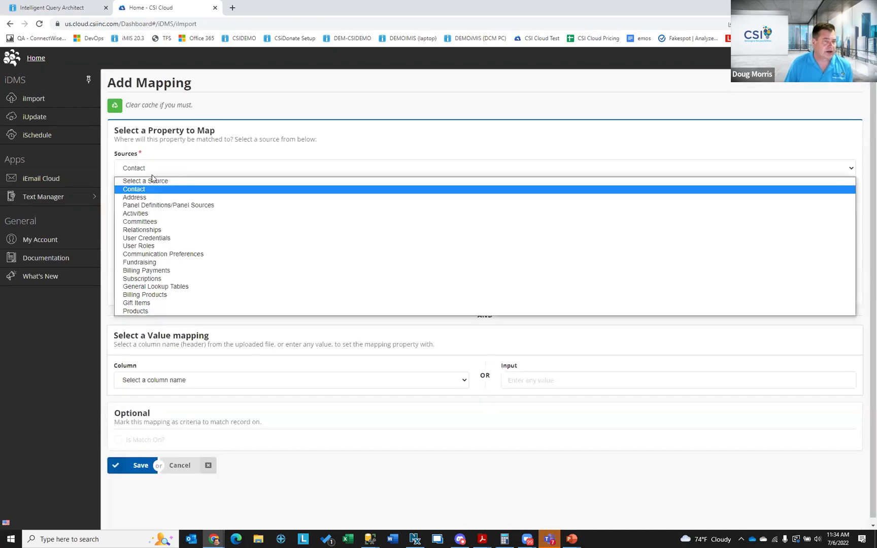
click(162, 264)
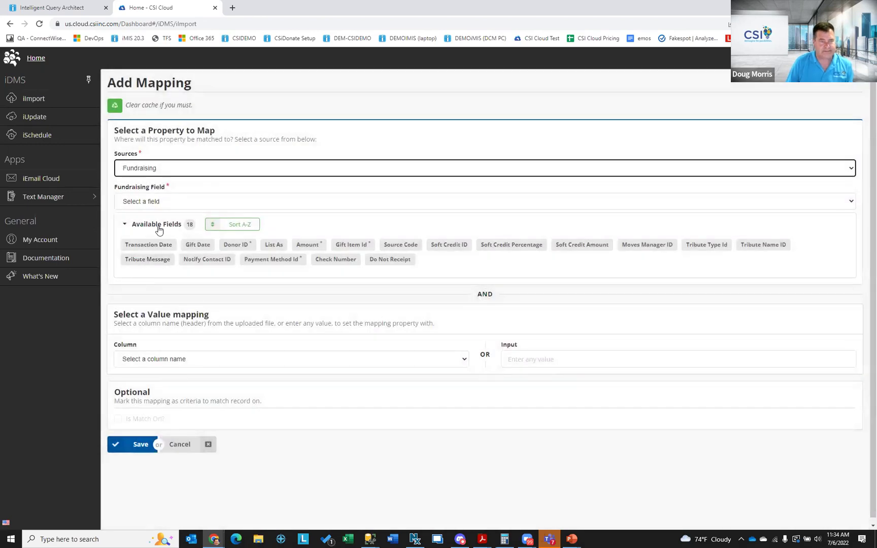
click(165, 201)
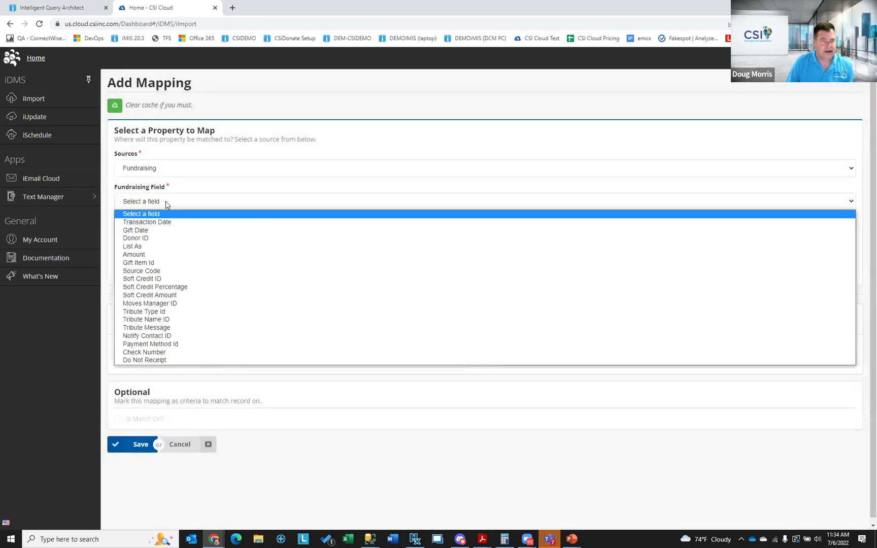
click(159, 223)
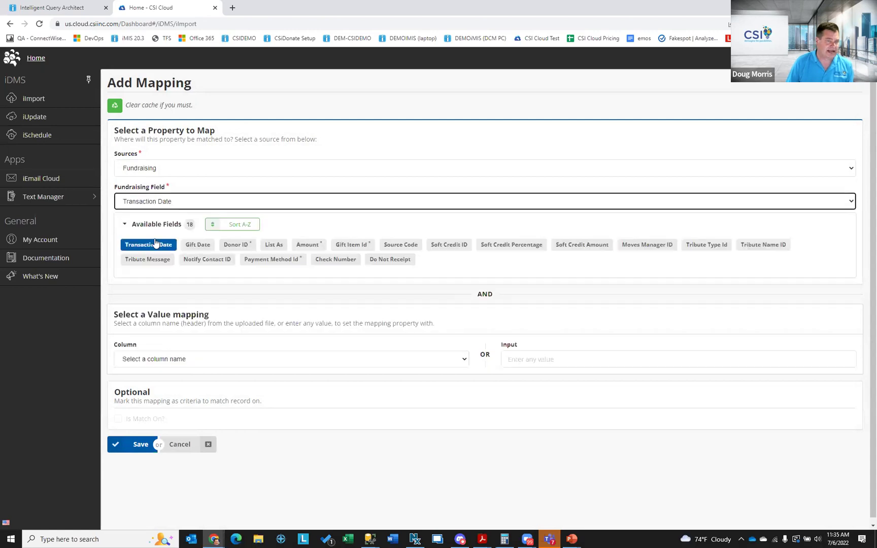
click(139, 361)
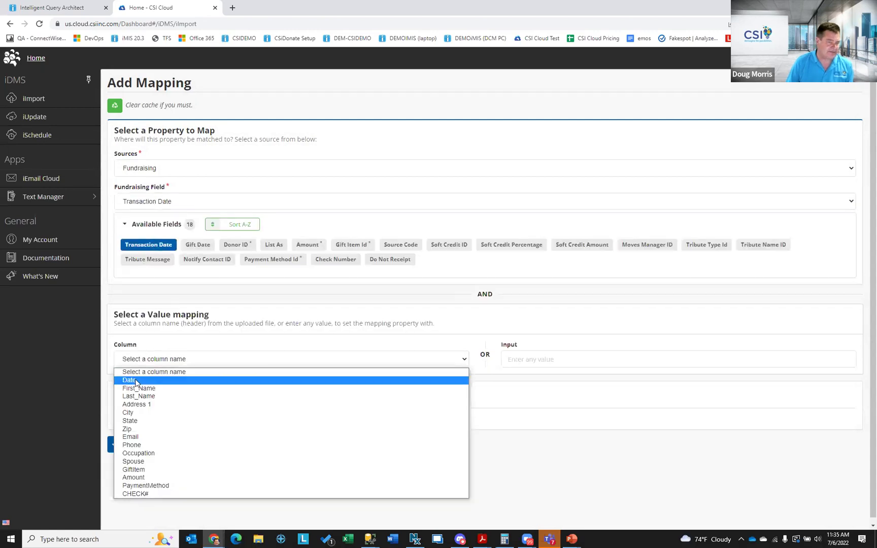
click(138, 379)
click(124, 442)
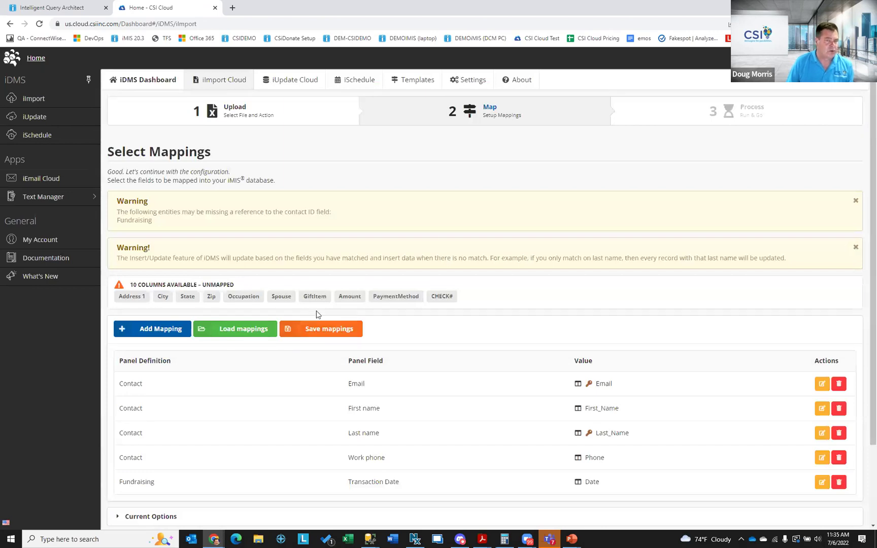
- Map the unmapped GiftItem column to Fundraising's Gift Item Id and the Amount column to its Amount field
click(312, 300)
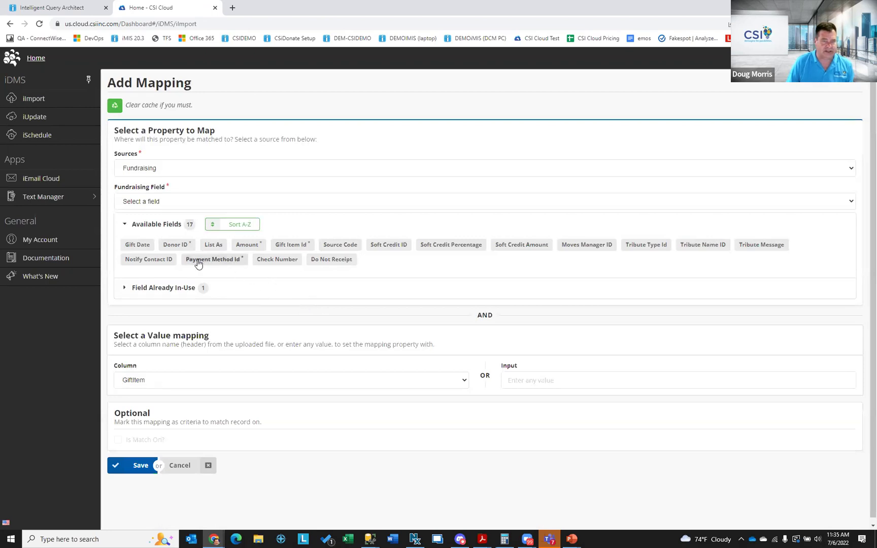
click(296, 249)
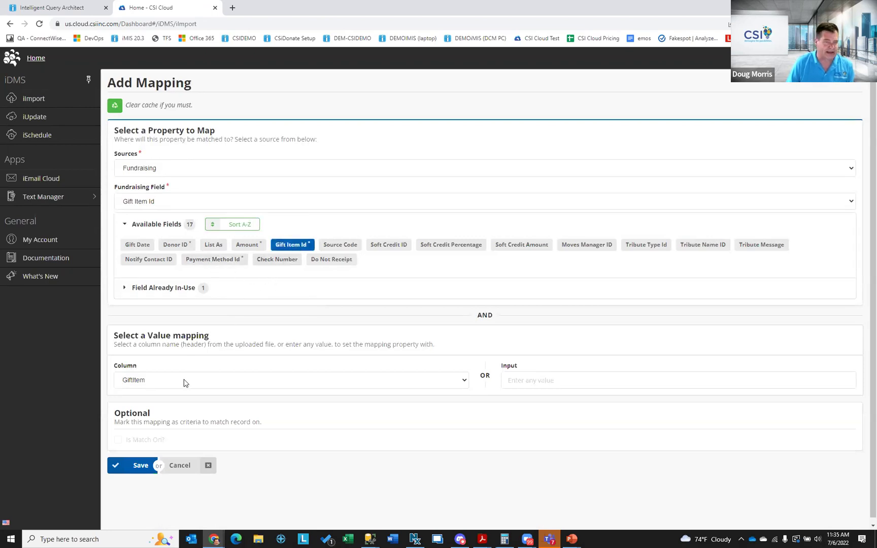
click(136, 465)
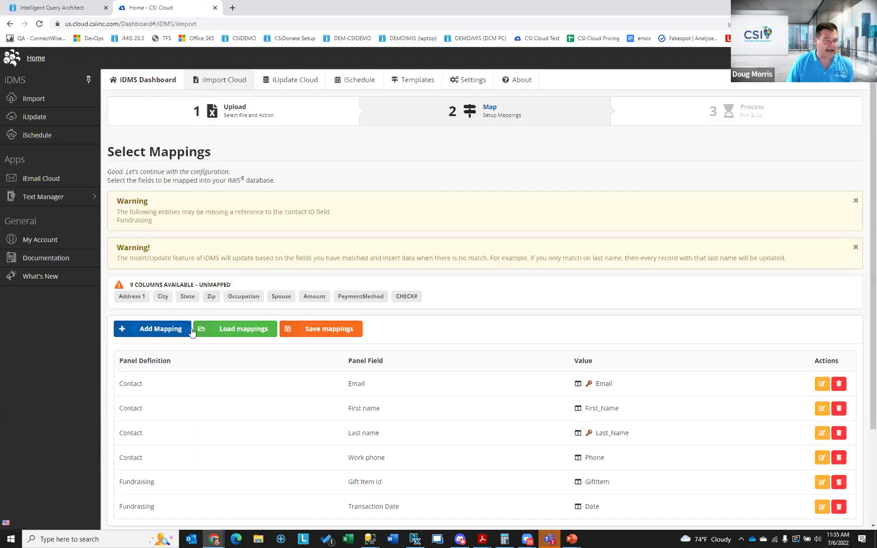
click(314, 297)
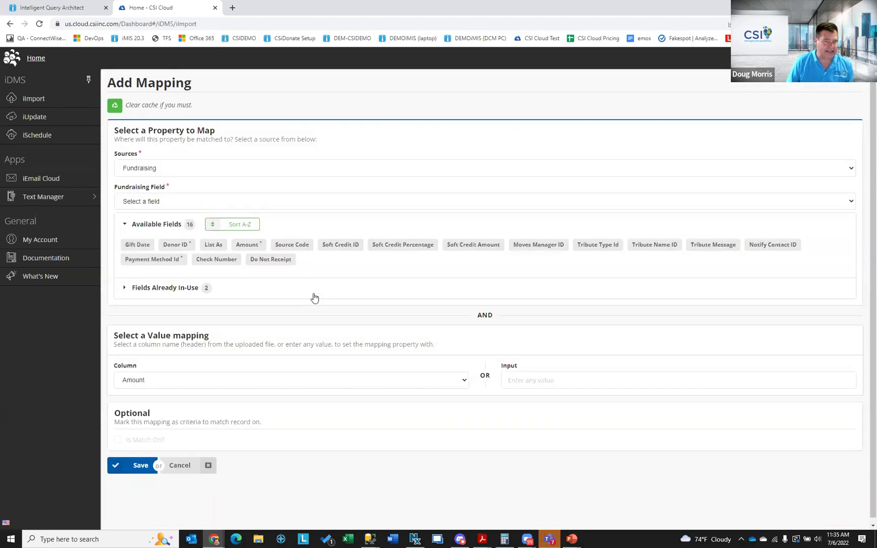
click(249, 246)
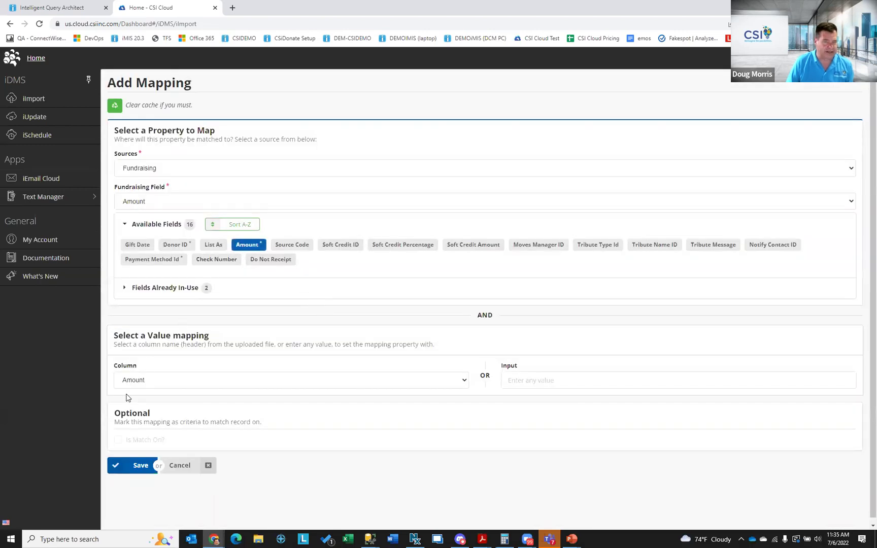
click(127, 466)
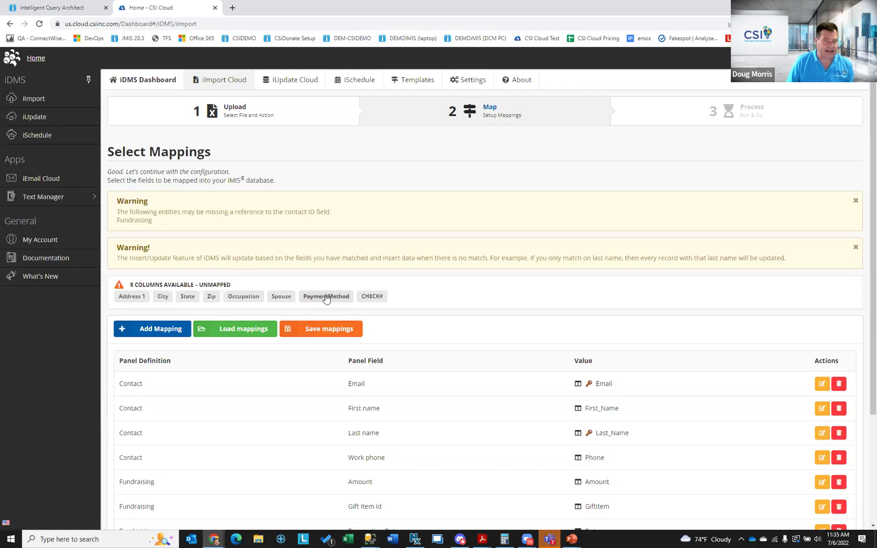
- Map the PaymentMethod column to Fundraising's Payment Method Id and the CHECK# column to its Check Number field
click(326, 297)
click(791, 246)
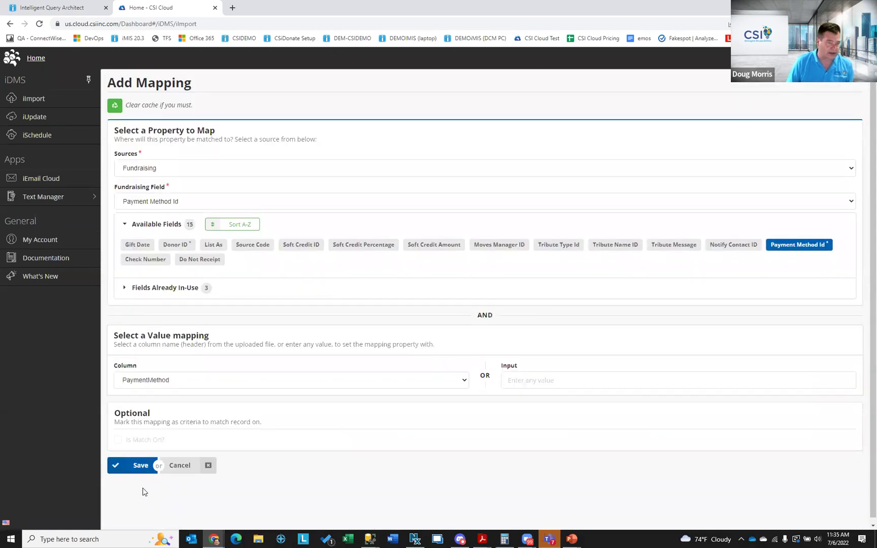
click(133, 470)
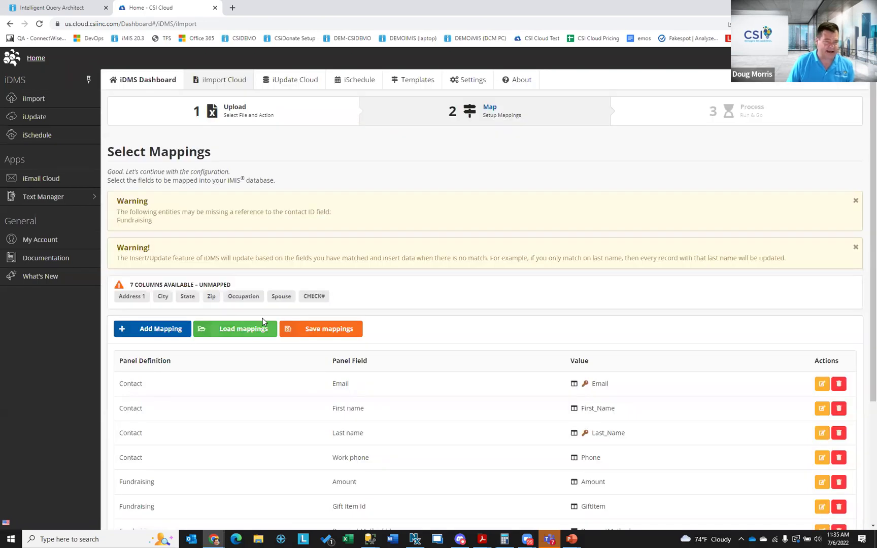
click(313, 296)
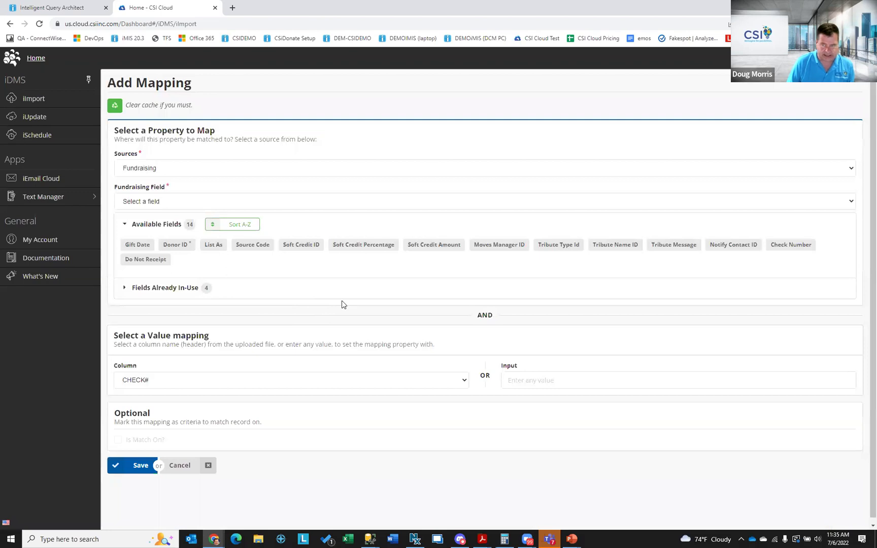
click(792, 244)
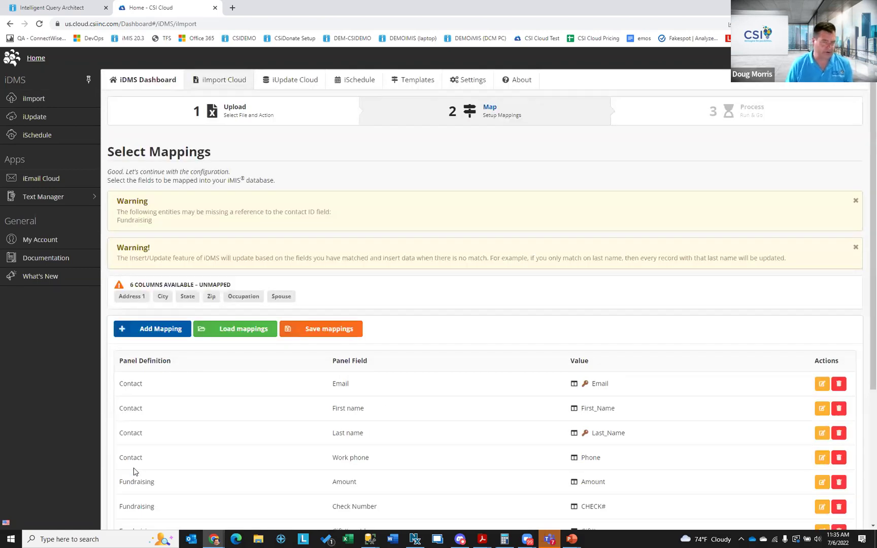
- Enable "Do not update records: insert only when no match is found" in the import's current options and save them
scroll(137, 472, down, 2)
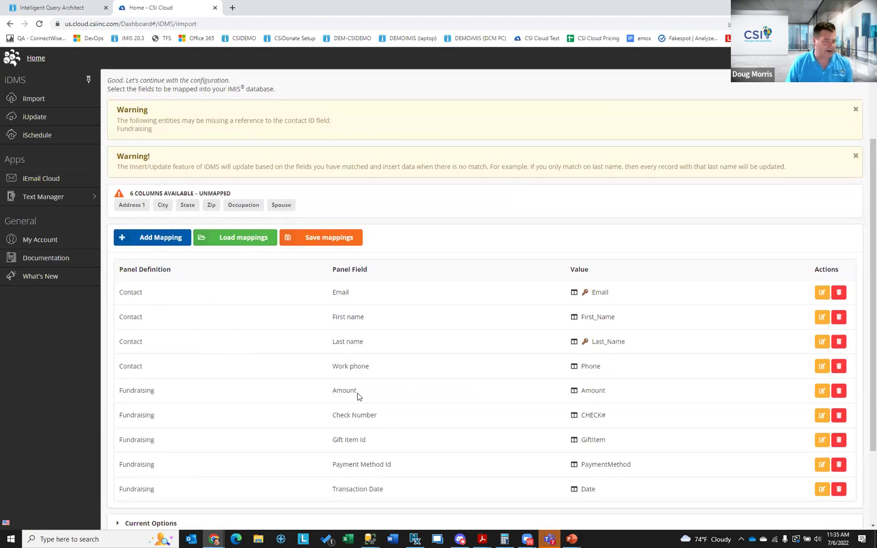
scroll(358, 394, down, 1)
scroll(358, 394, down, 1)
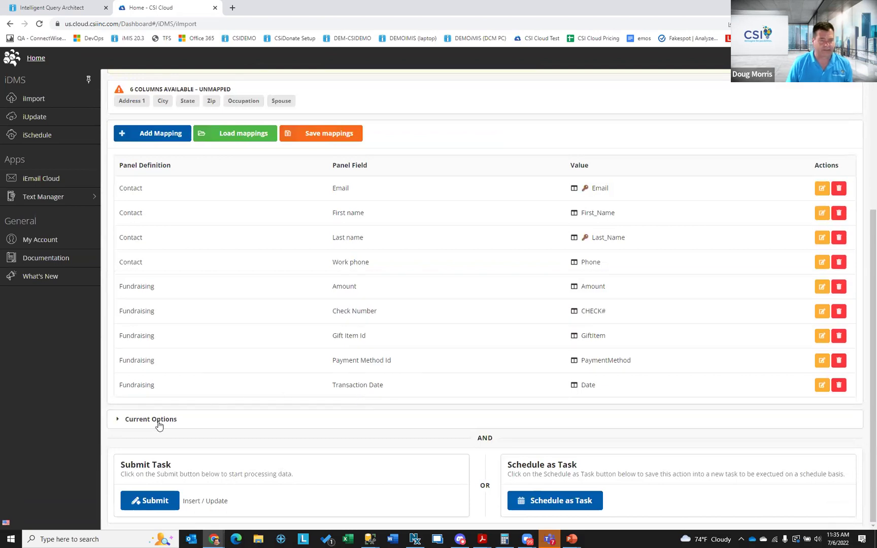
click(119, 421)
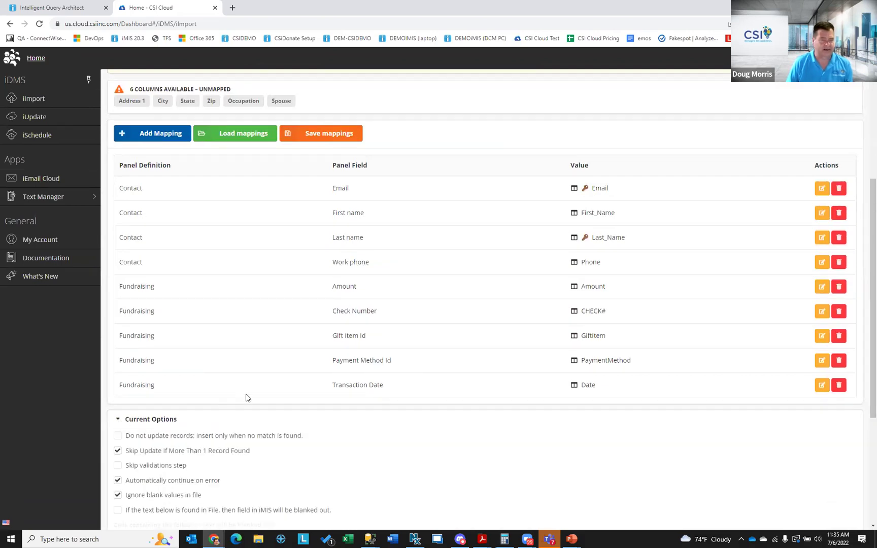
scroll(259, 391, down, 2)
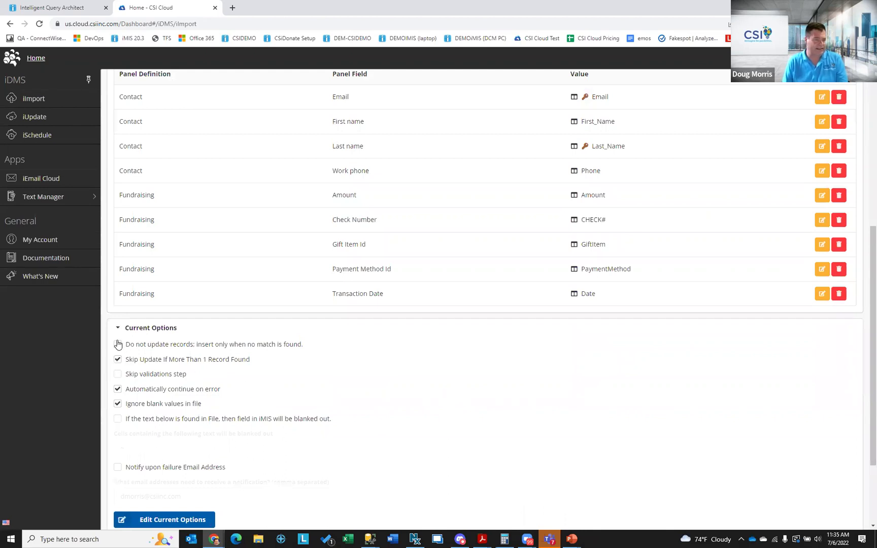
click(157, 514)
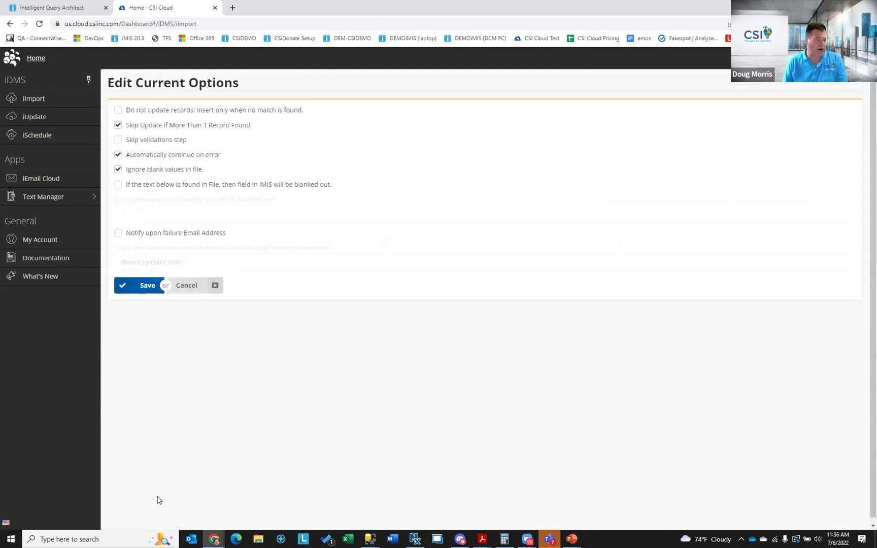
click(118, 110)
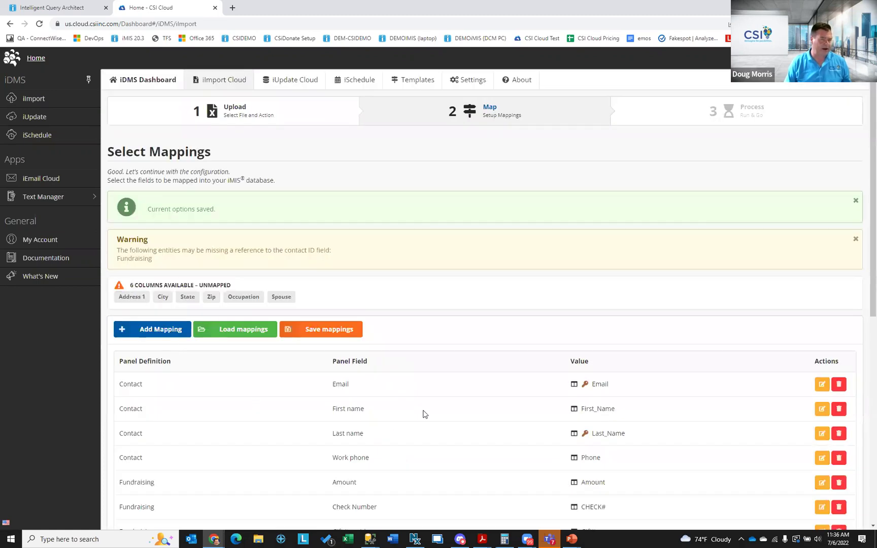
- Start saving the current mappings as a template and name it "Monthly Donation Import (erase)"
scroll(425, 413, down, 1)
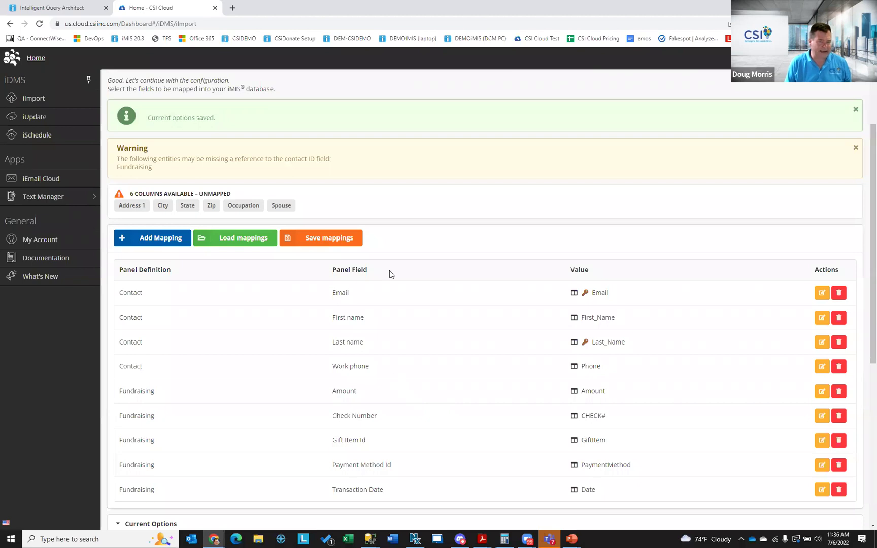
click(314, 241)
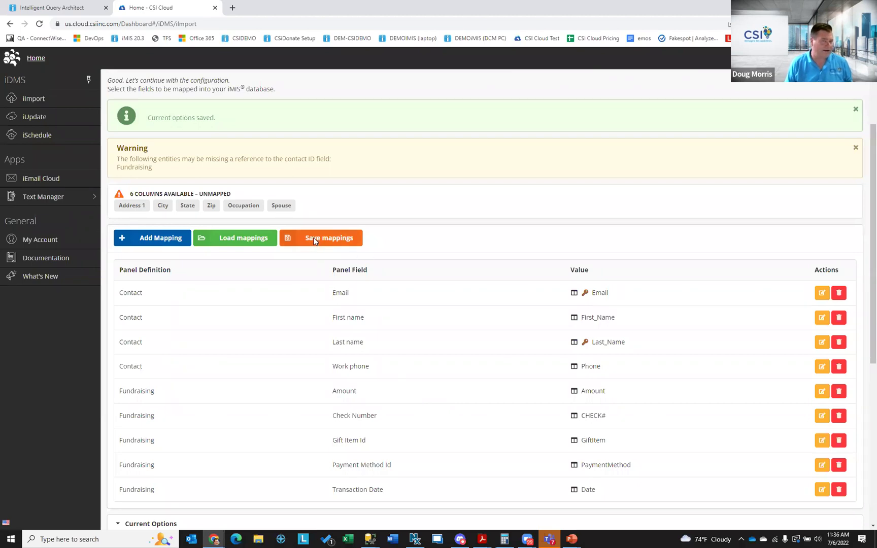
click(178, 142)
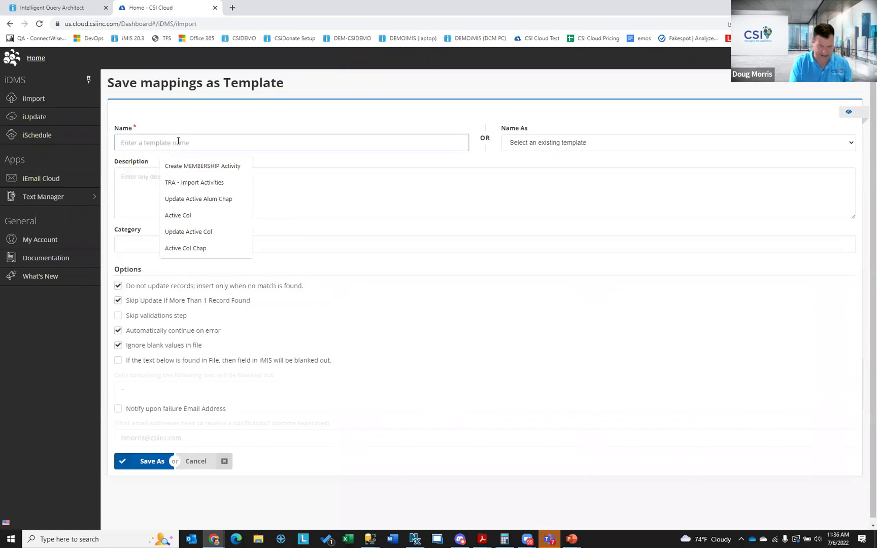
text(Monthly Dona)
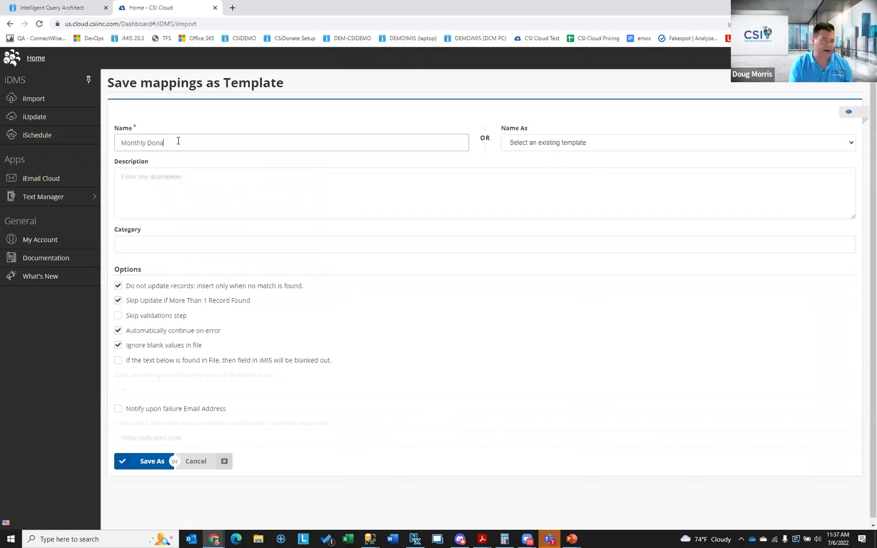
text(tion Import (erase)
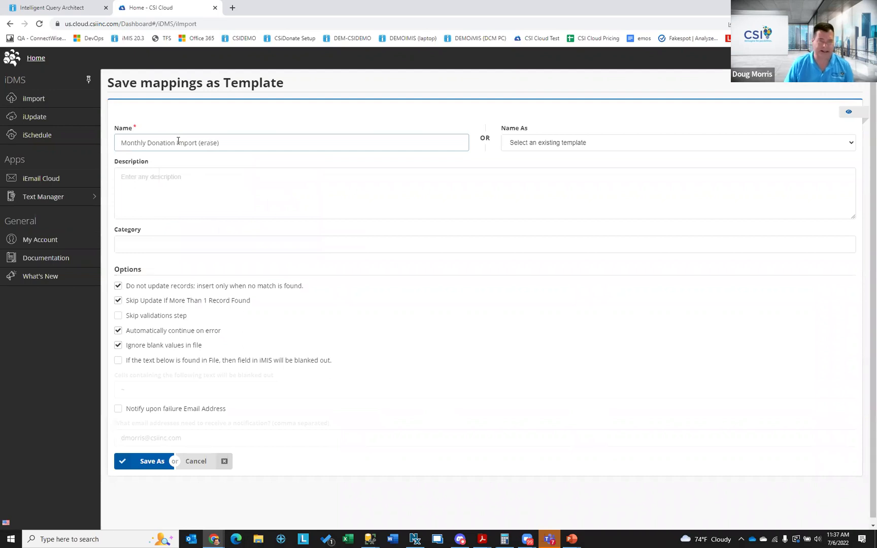
- Describe the template as "Doing for the webinar - adding missing name records and all new donations. Skipping if more than one match found"
click(172, 188)
text(Doing for the webinar - adding missing)
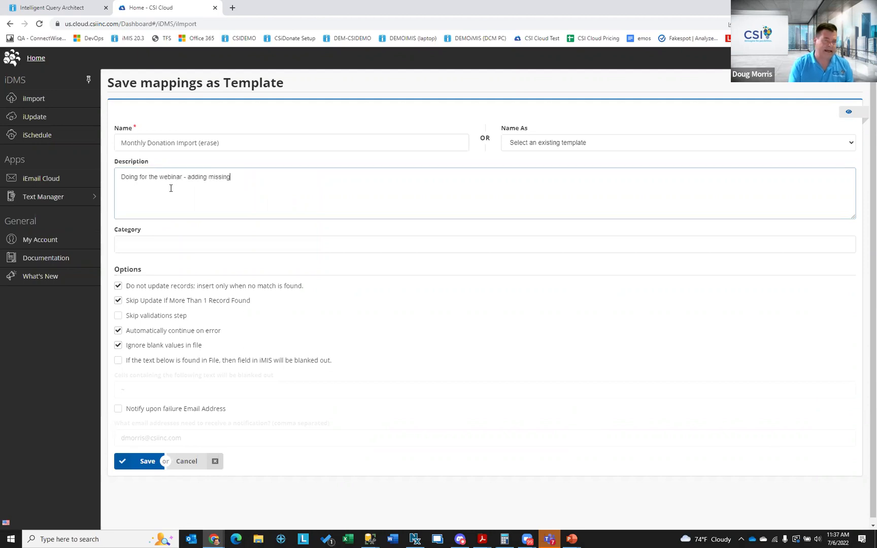
text( name records and a)
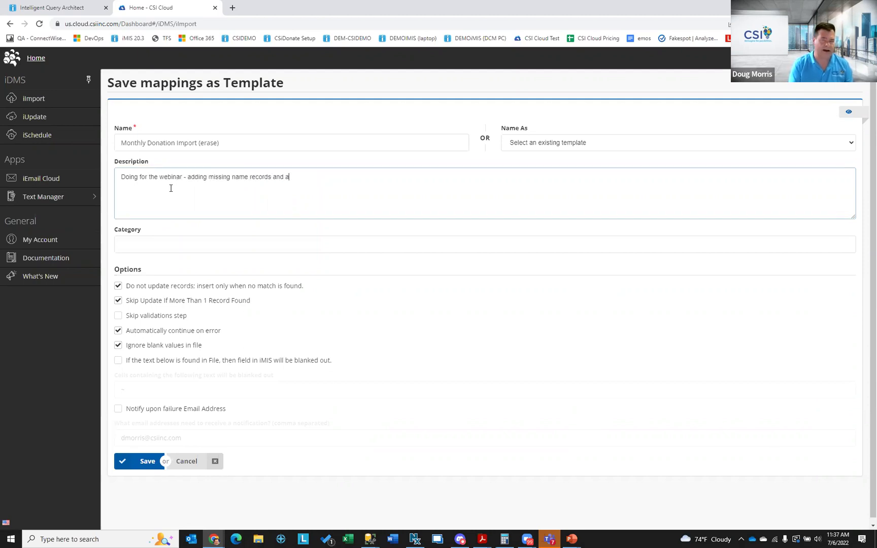
text(ll new donations)
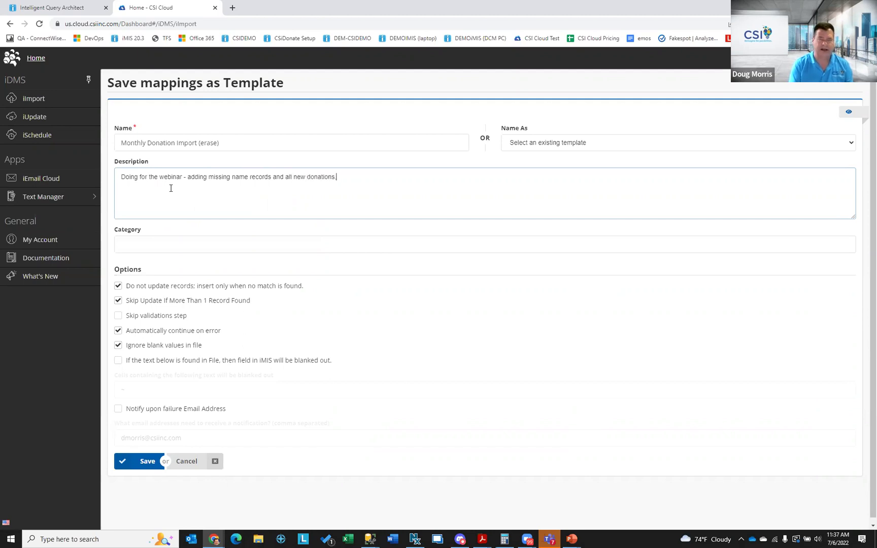
text(.  Skip)
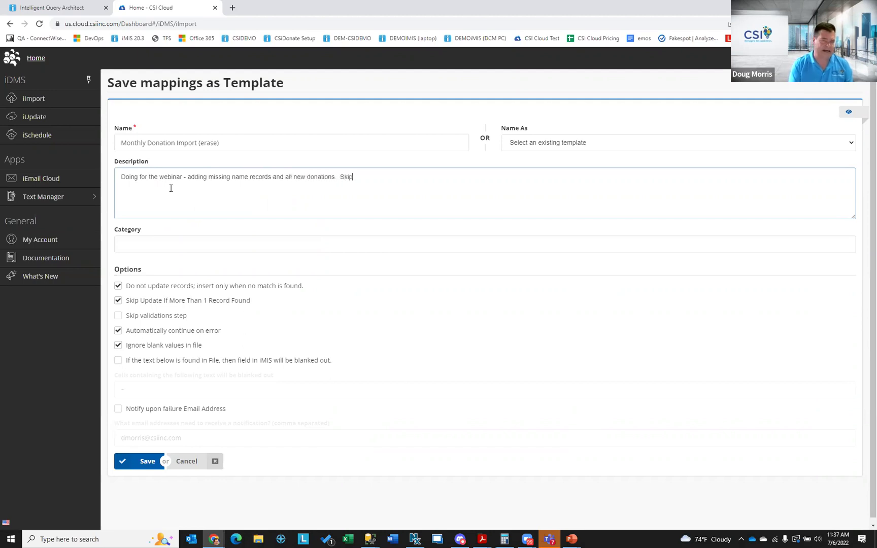
text(ping if more than one match found)
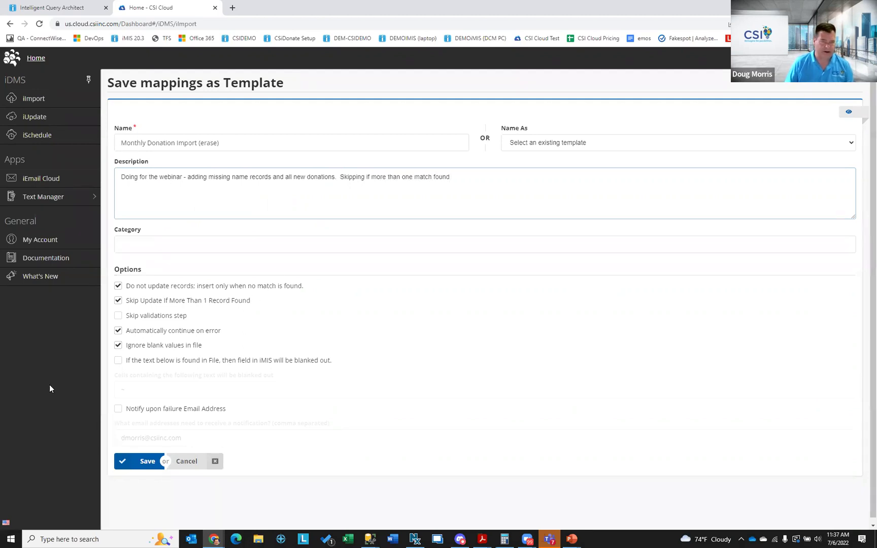
- Enable the template's failure notification e-mail option and save the template
click(117, 412)
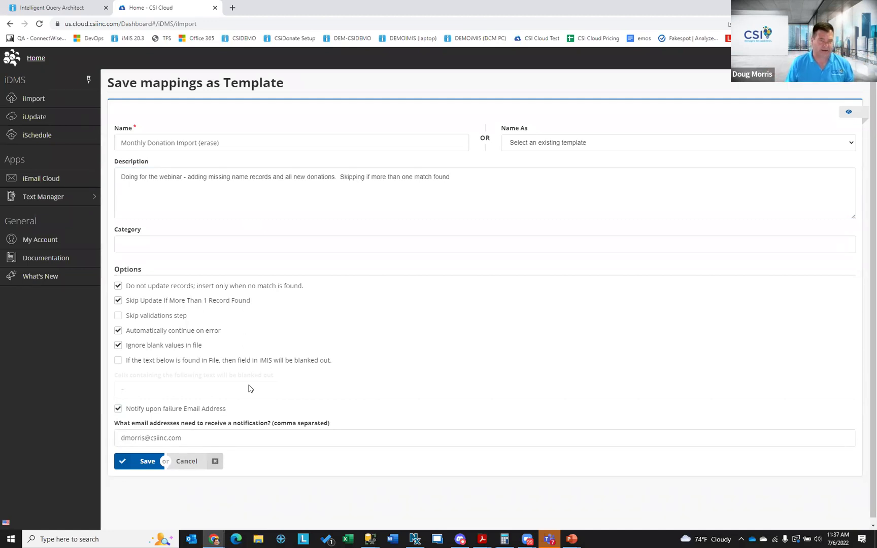
click(148, 464)
- Submit the Insert / Update task, review the import's validation summary and continue with the Insert / Update
scroll(442, 329, down, 4)
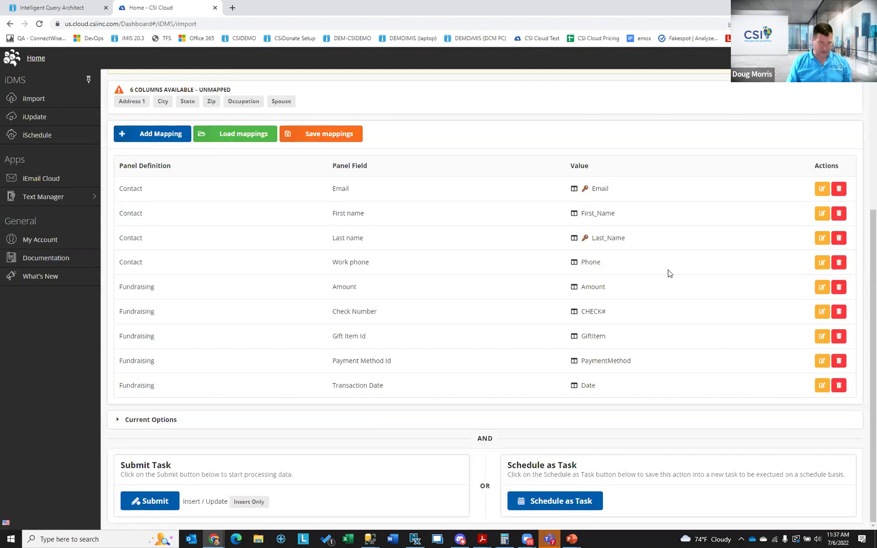
click(153, 501)
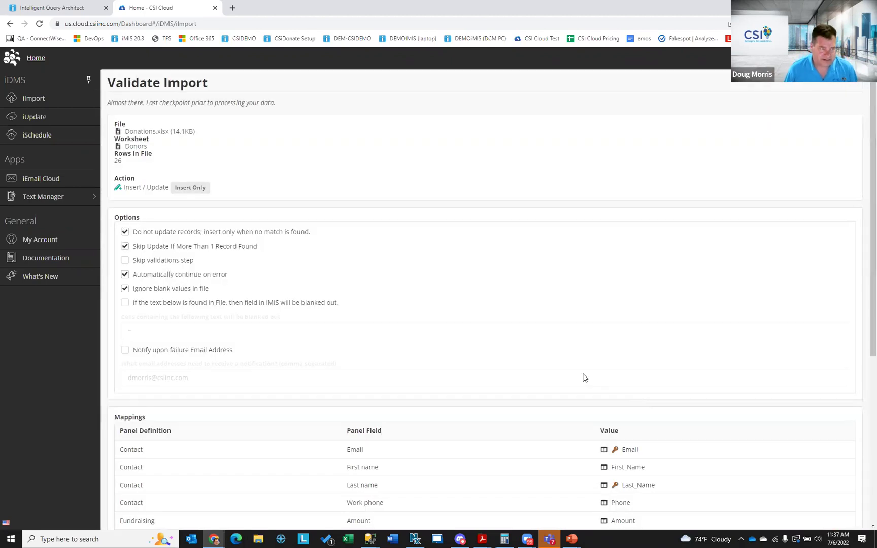
scroll(528, 390, down, 3)
scroll(529, 390, down, 3)
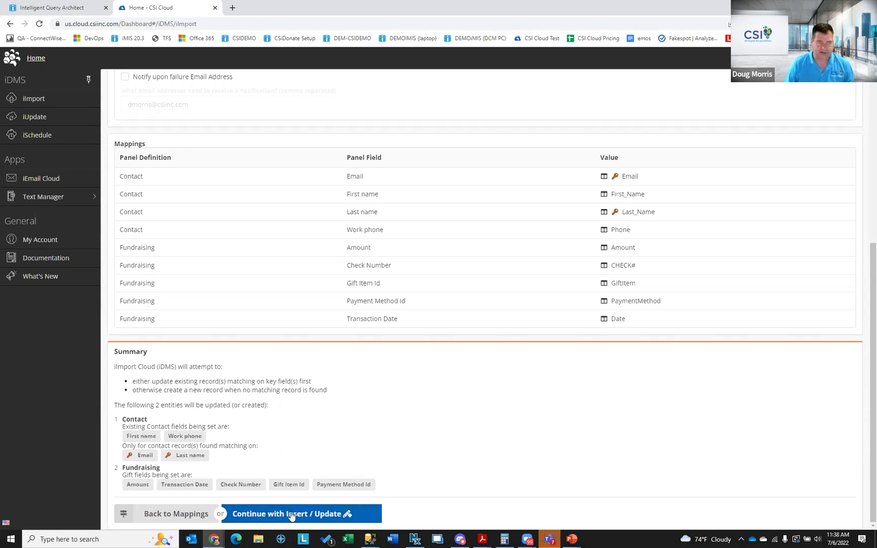
click(318, 516)
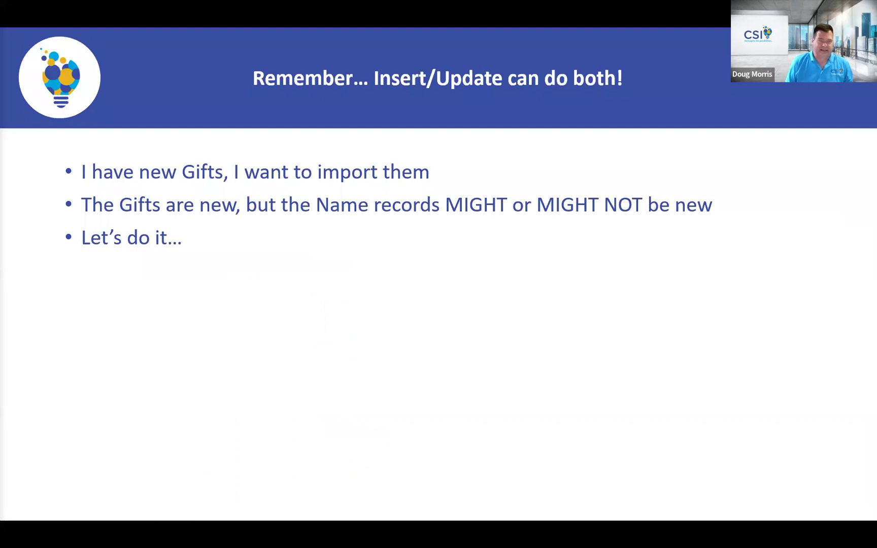
key(Right)
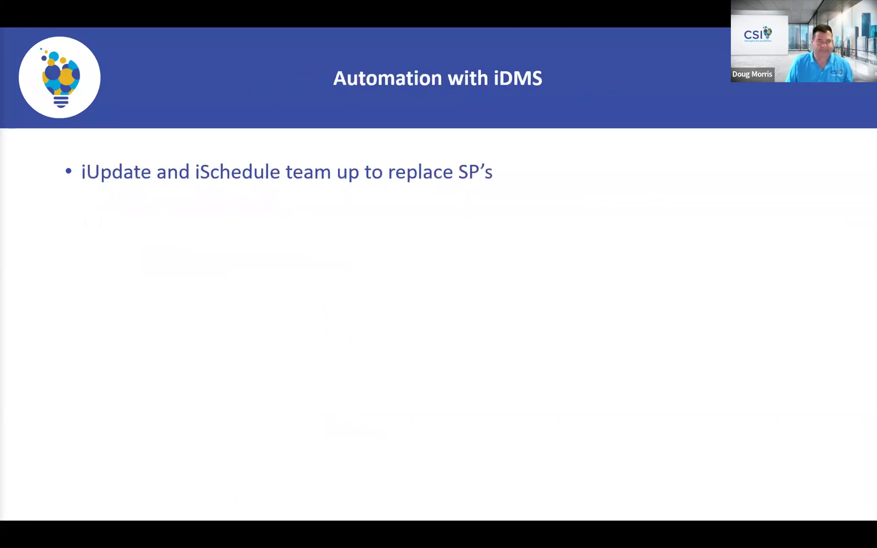